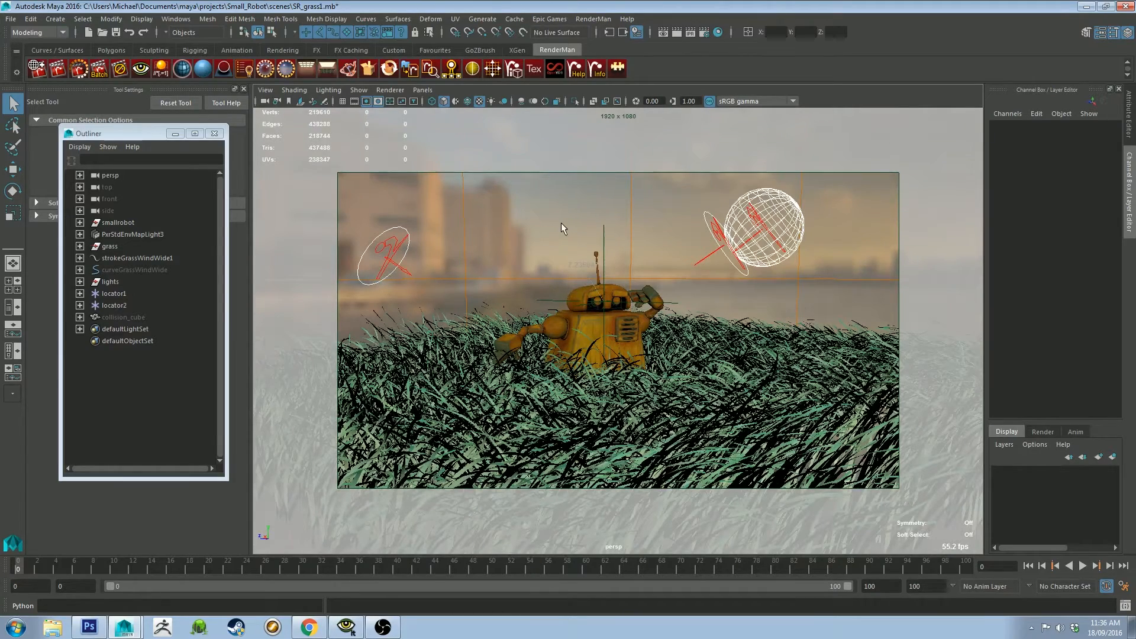
# Examine the robot, the grass patch and the surrounding lights in the perspective view from several angles and distances.
pyautogui.keyDown('alt'); pyautogui.moveTo(561, 223); pyautogui.dragTo(556, 239); pyautogui.keyUp('alt')
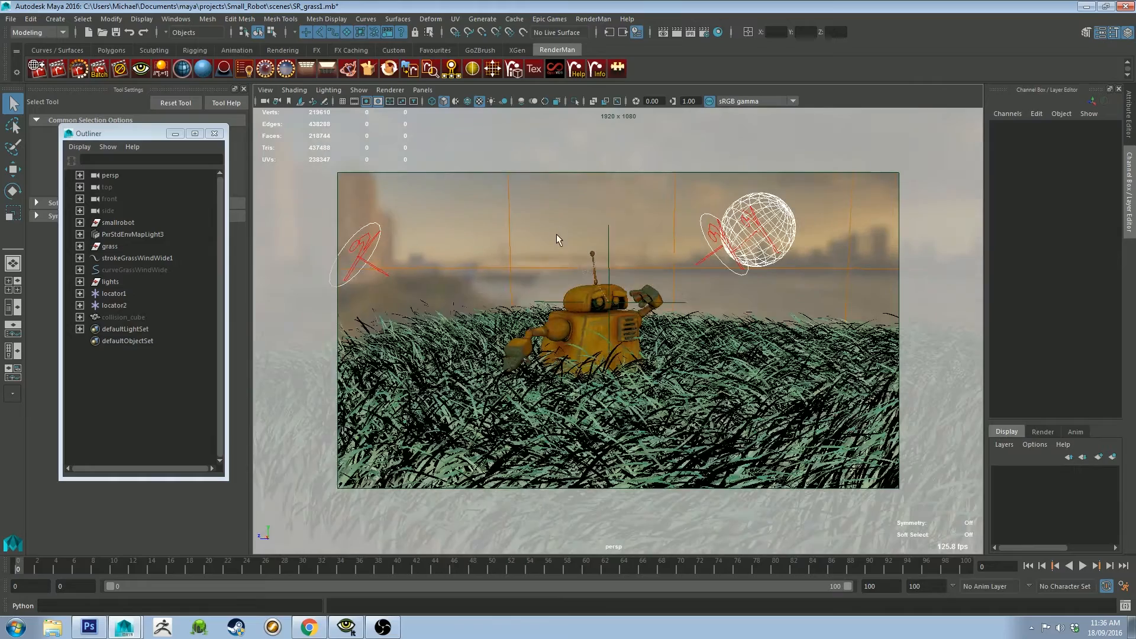
pyautogui.keyDown('alt'); pyautogui.moveTo(502, 271); pyautogui.dragTo(528, 290); pyautogui.keyUp('alt')
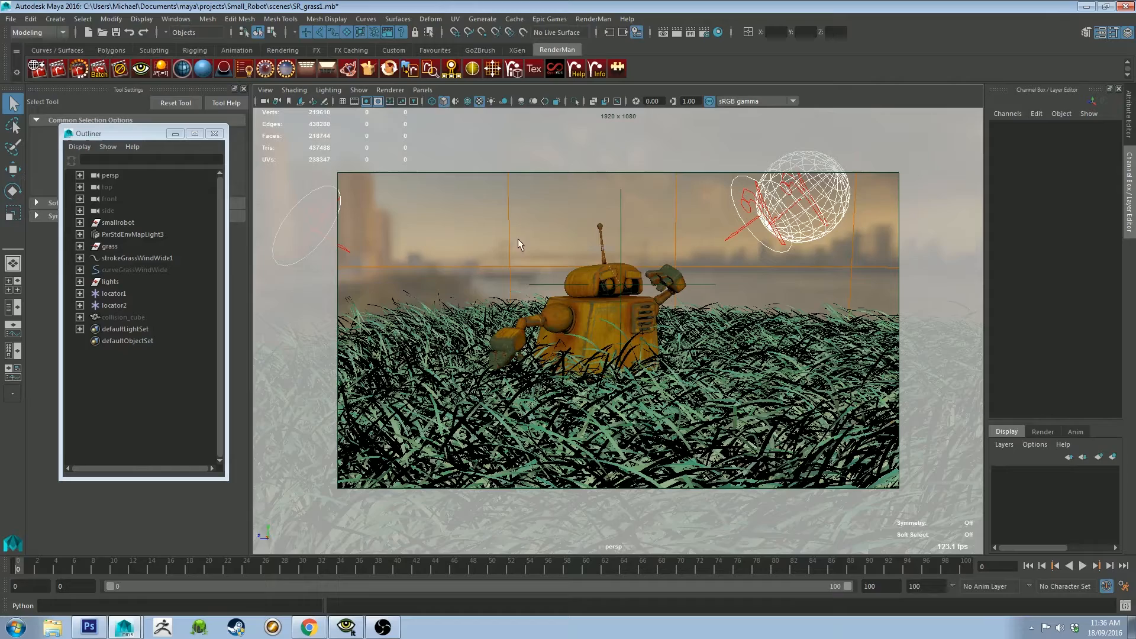
pyautogui.keyDown('alt'); pyautogui.moveTo(540, 222); pyautogui.dragTo(502, 197); pyautogui.keyUp('alt')
pyautogui.keyDown('alt'); pyautogui.moveTo(681, 342); pyautogui.dragTo(607, 259, button='right'); pyautogui.keyUp('alt')
pyautogui.keyDown('alt'); pyautogui.moveTo(607, 259); pyautogui.dragTo(672, 246); pyautogui.keyUp('alt')
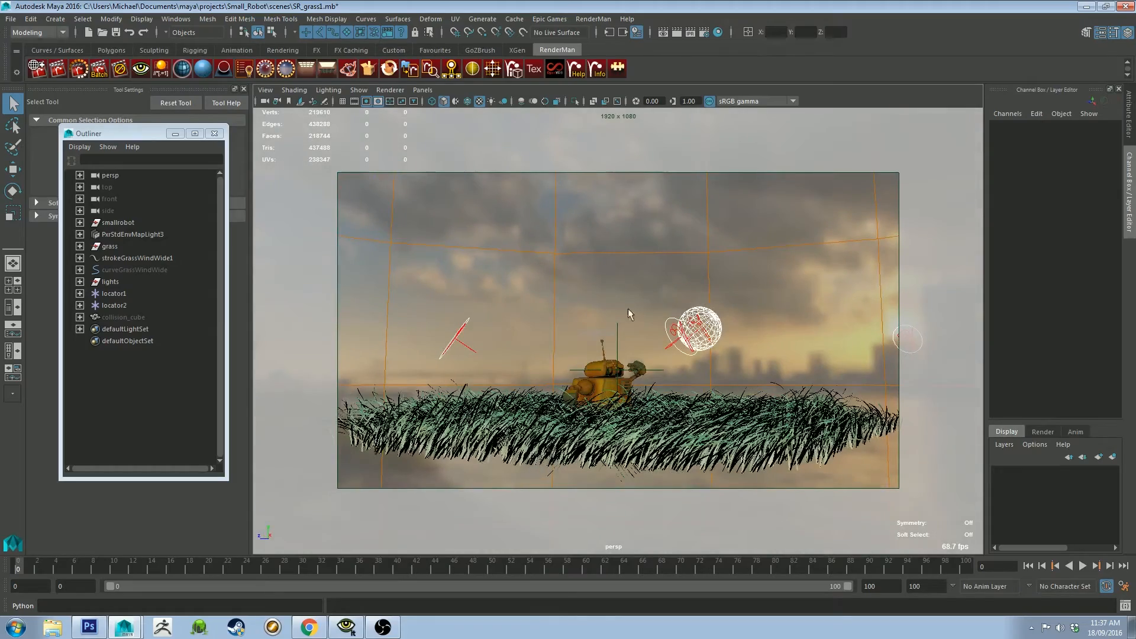
pyautogui.keyDown('alt'); pyautogui.moveTo(631, 288); pyautogui.dragTo(685, 292); pyautogui.keyUp('alt')
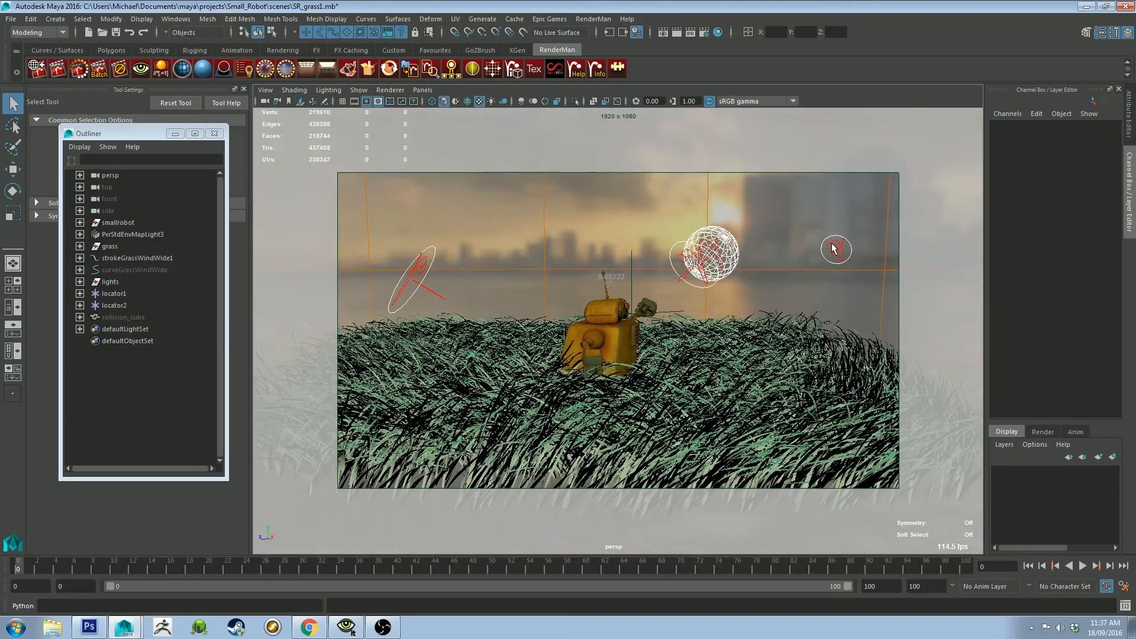
# Inspect the scene's area lights by selecting them one by one, ending with the key light.
pyautogui.click(835, 250)
pyautogui.keyDown('alt'); pyautogui.moveTo(832, 251); pyautogui.dragTo(750, 253); pyautogui.keyUp('alt')
pyautogui.click(697, 244)
pyautogui.click(748, 237)
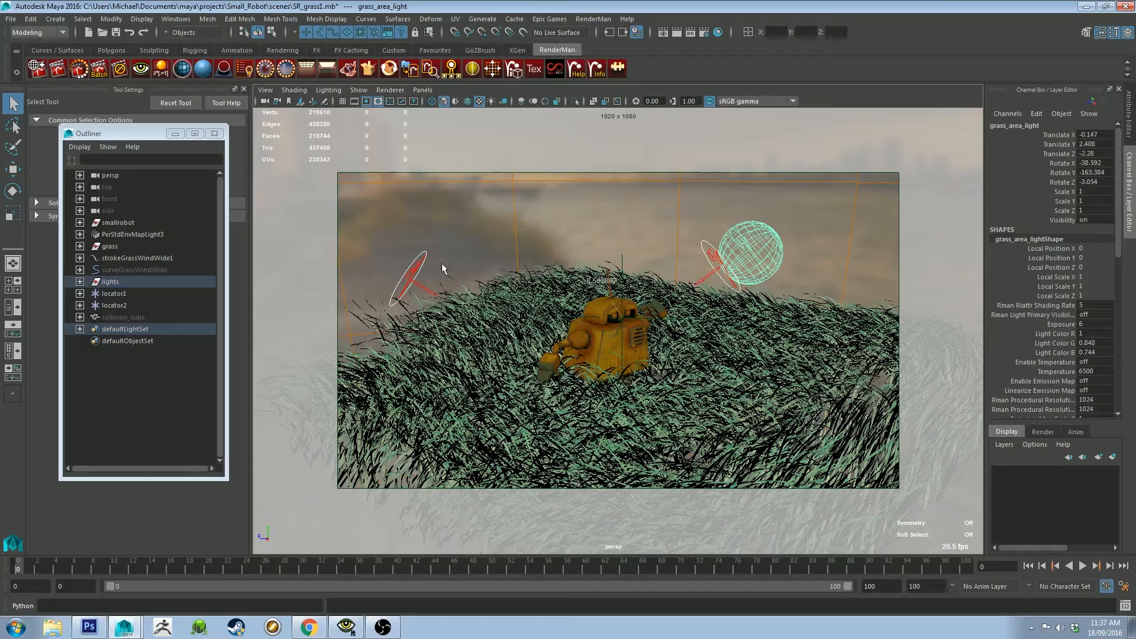
pyautogui.keyDown('shift'); pyautogui.click(416, 266); pyautogui.keyUp('shift')
# Frame the robot in a close-up from a low angle just above the grass.
pyautogui.keyDown('alt'); pyautogui.moveTo(592, 354); pyautogui.dragTo(587, 301); pyautogui.keyUp('alt')
pyautogui.keyDown('alt'); pyautogui.moveTo(587, 301); pyautogui.dragTo(645, 331, button='right'); pyautogui.keyUp('alt')
pyautogui.keyDown('alt'); pyautogui.moveTo(645, 332); pyautogui.dragTo(648, 402, button='middle'); pyautogui.keyUp('alt')
pyautogui.keyDown('alt'); pyautogui.moveTo(648, 402); pyautogui.dragTo(686, 431, button='right'); pyautogui.keyUp('alt')
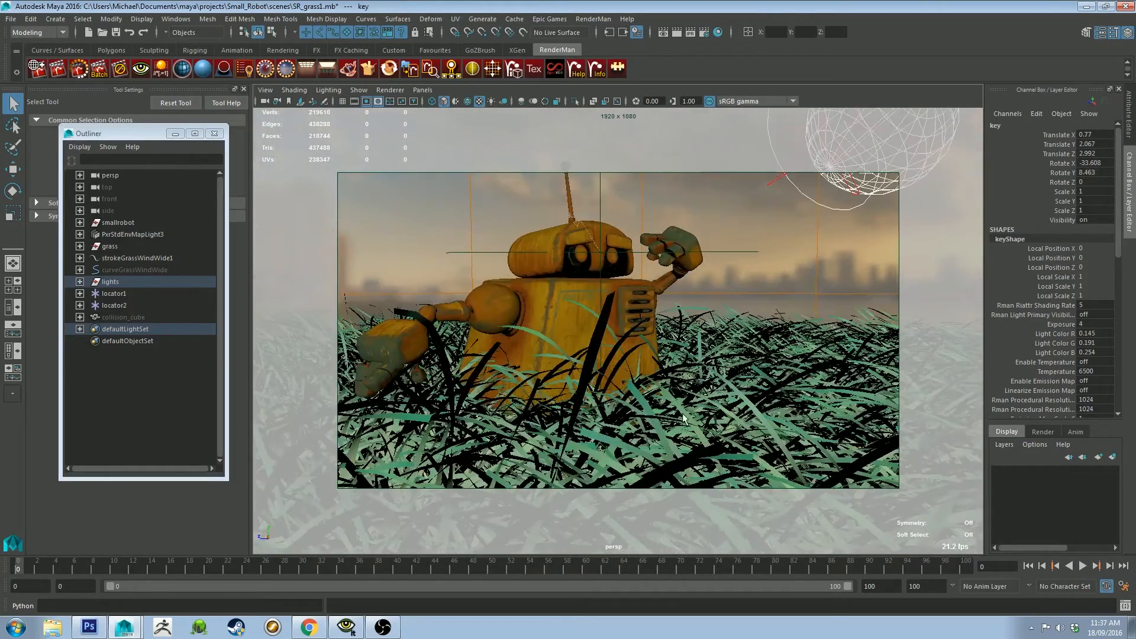
pyautogui.keyDown('alt'); pyautogui.moveTo(813, 417); pyautogui.dragTo(794, 374); pyautogui.keyUp('alt')
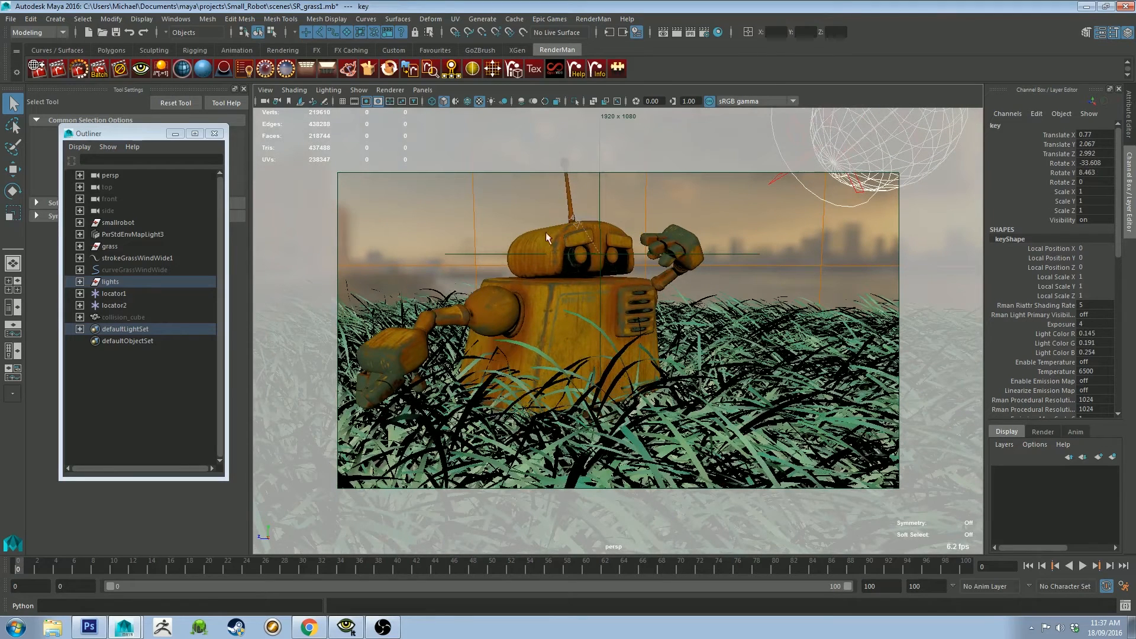
# Enable the depth of field preview in the perspective view and pull the camera back slightly from the robot.
pyautogui.click(556, 101)
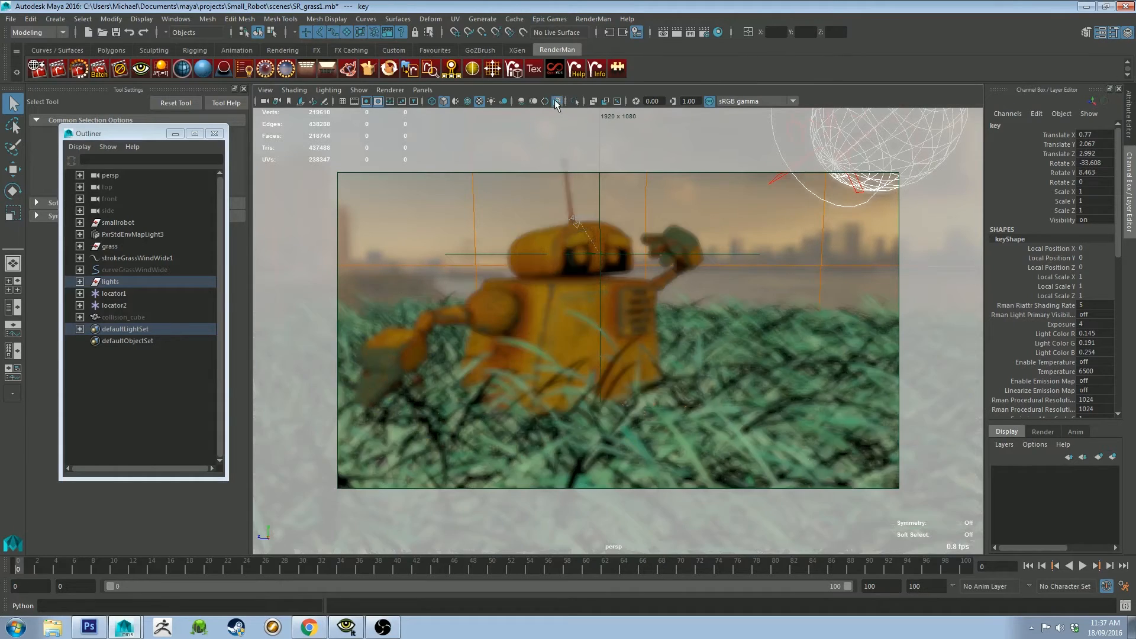
pyautogui.keyDown('alt'); pyautogui.moveTo(621, 275); pyautogui.dragTo(614, 224, button='right'); pyautogui.keyUp('alt')
pyautogui.keyDown('alt'); pyautogui.moveTo(614, 224); pyautogui.dragTo(632, 254, button='middle'); pyautogui.keyUp('alt')
pyautogui.click(558, 102)
pyautogui.click(558, 102)
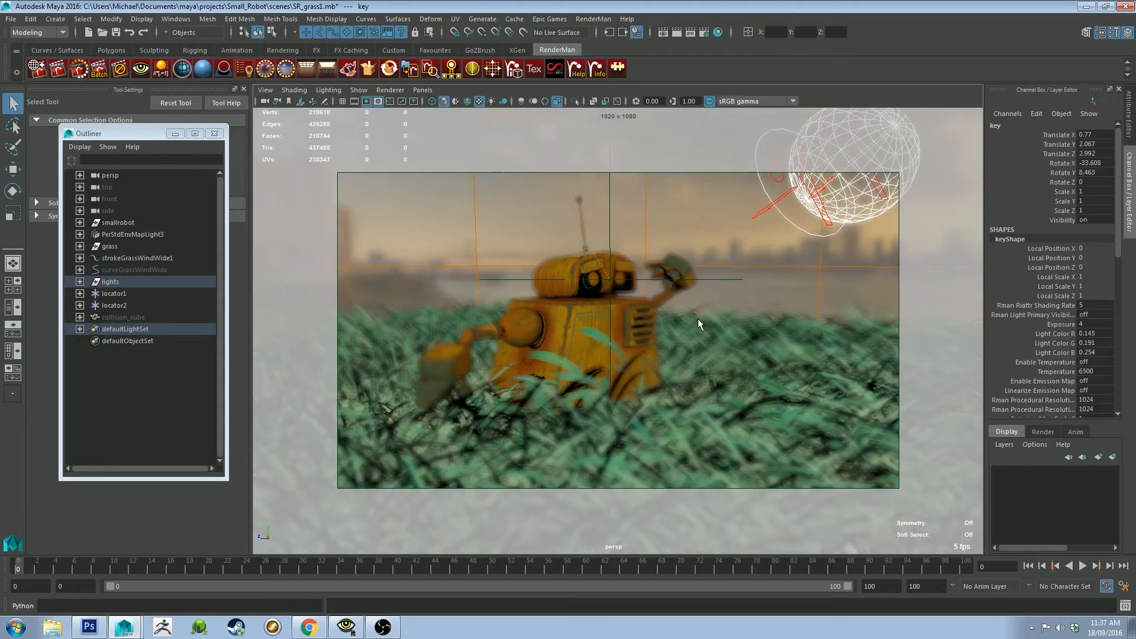
pyautogui.keyDown('alt'); pyautogui.moveTo(702, 339); pyautogui.dragTo(725, 336, button='right'); pyautogui.keyUp('alt')
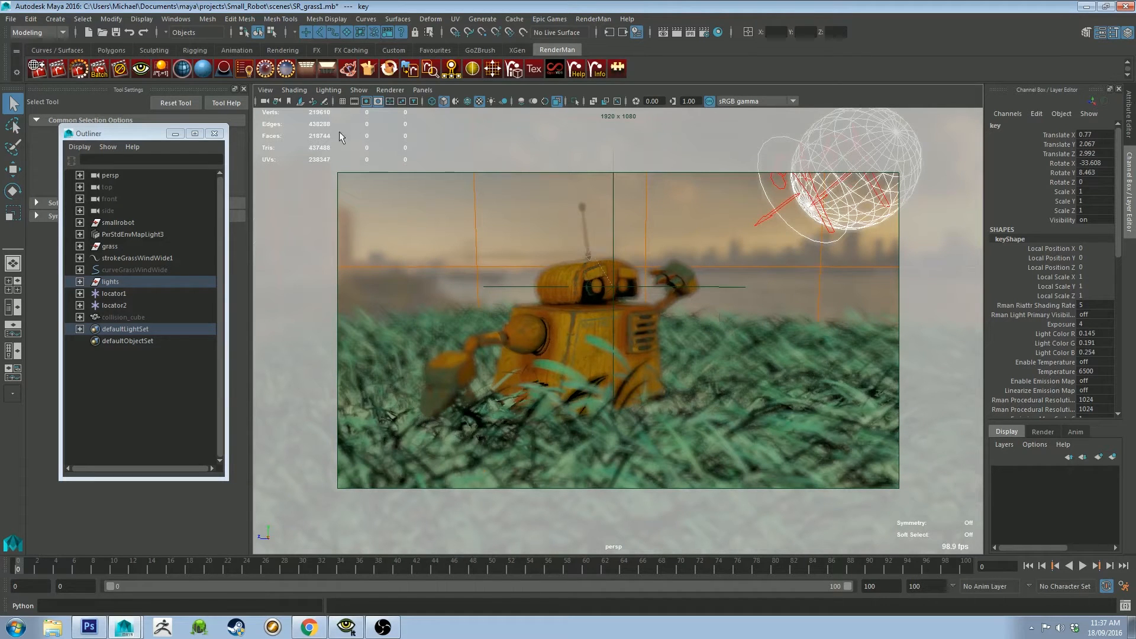
# Open RenderMan Controls, enlarge and reposition the window, and review the image size presets in the common settings.
pyautogui.click(33, 66)
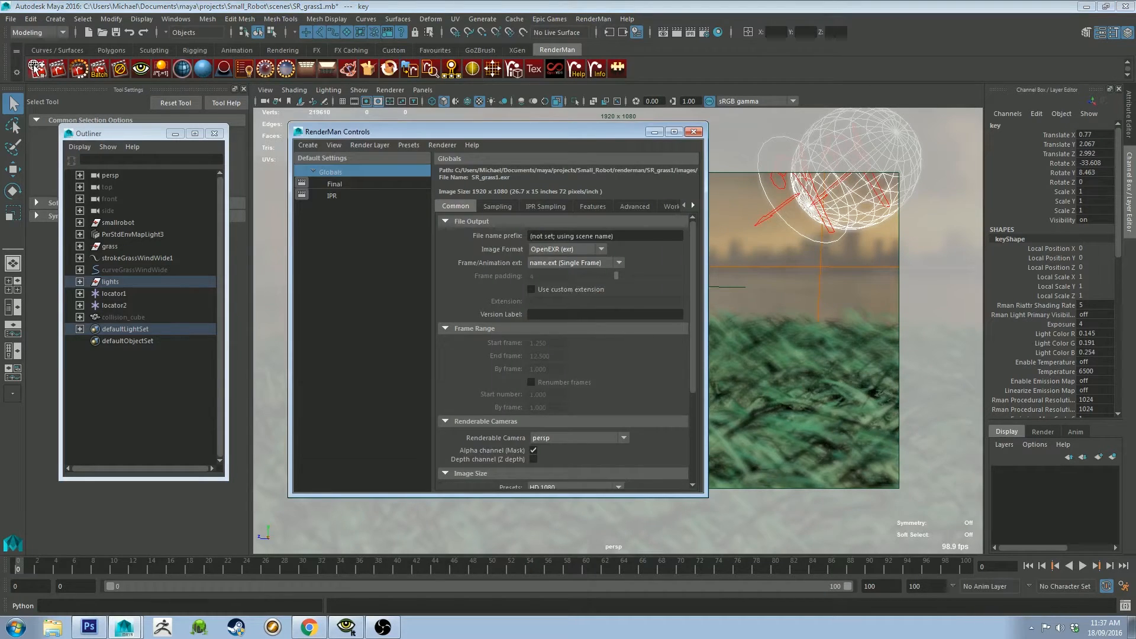
pyautogui.moveTo(707, 496); pyautogui.dragTo(767, 592)
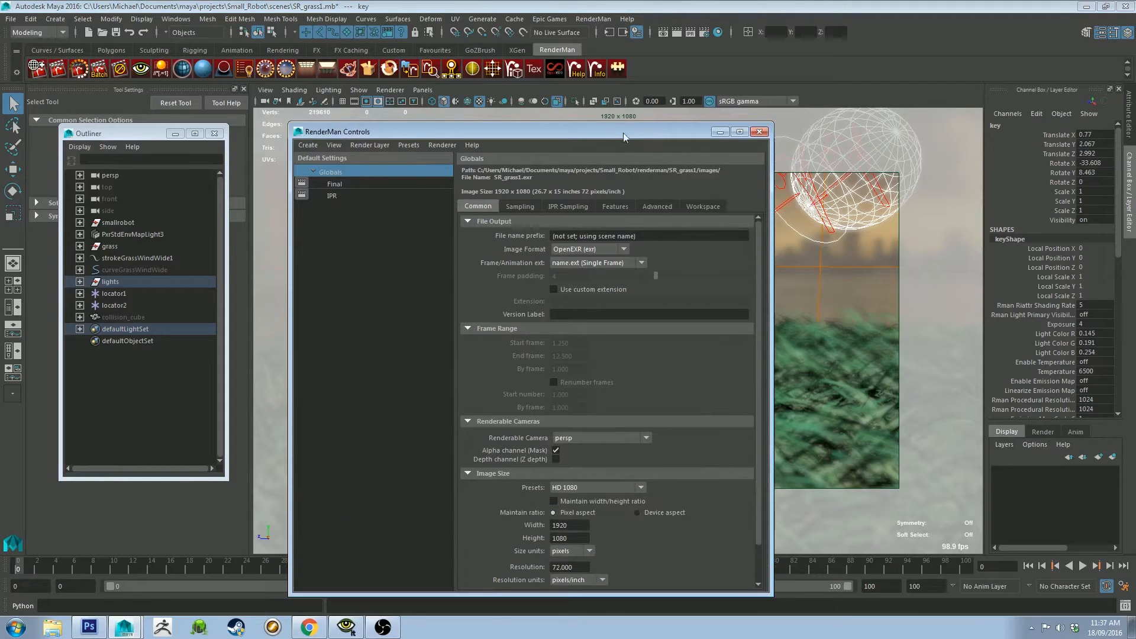
pyautogui.moveTo(623, 130); pyautogui.dragTo(594, 95)
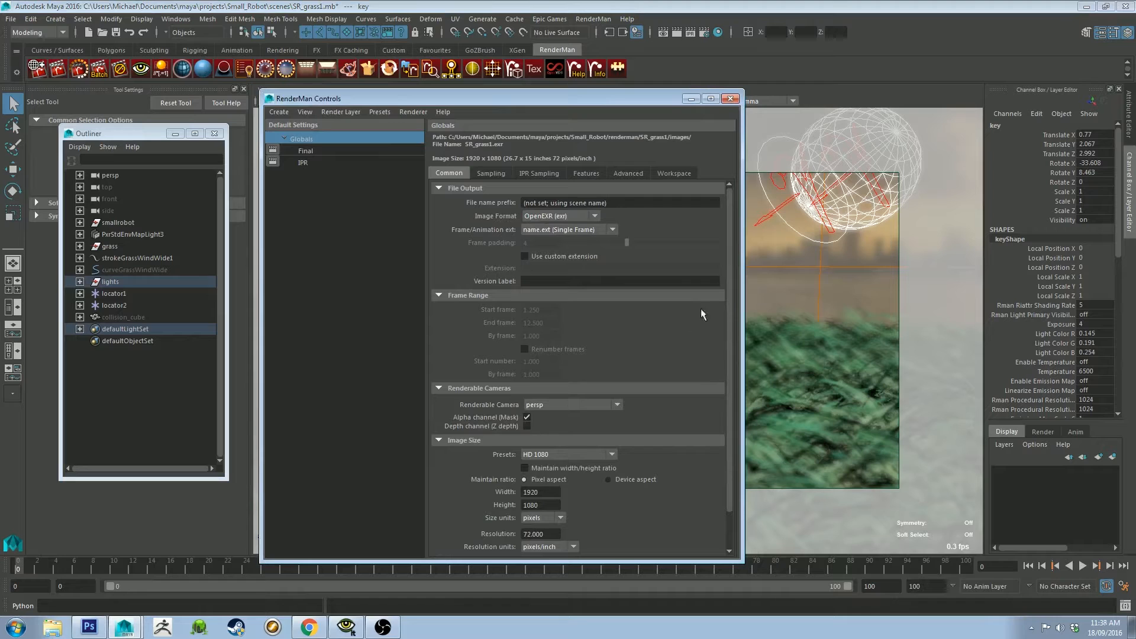
pyautogui.scroll(-2, 662, 317)
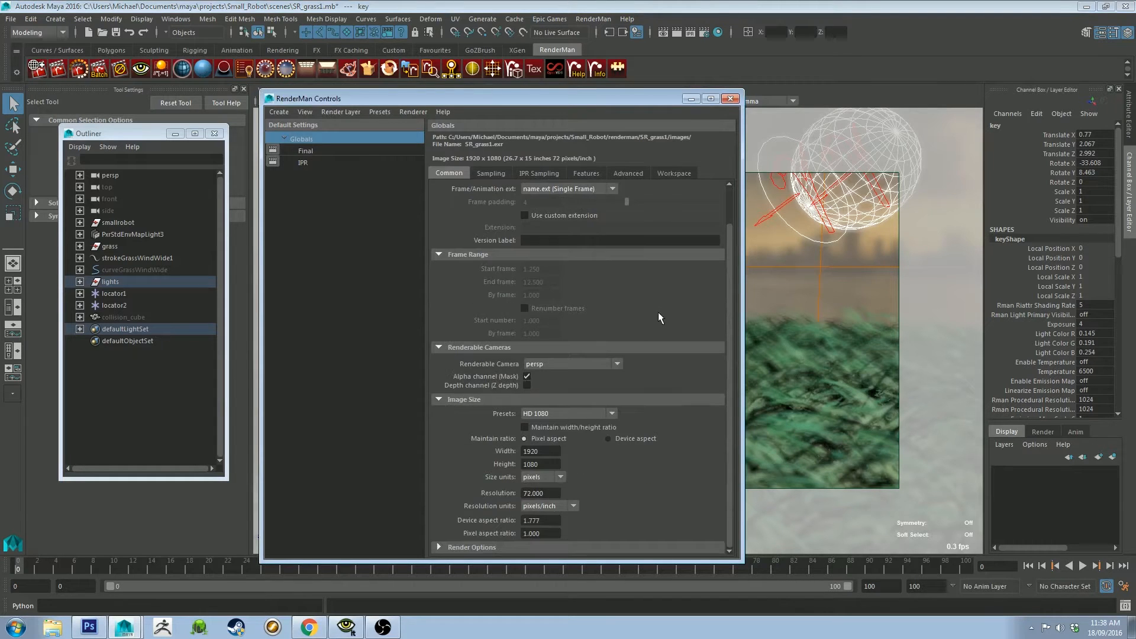
pyautogui.click(577, 413)
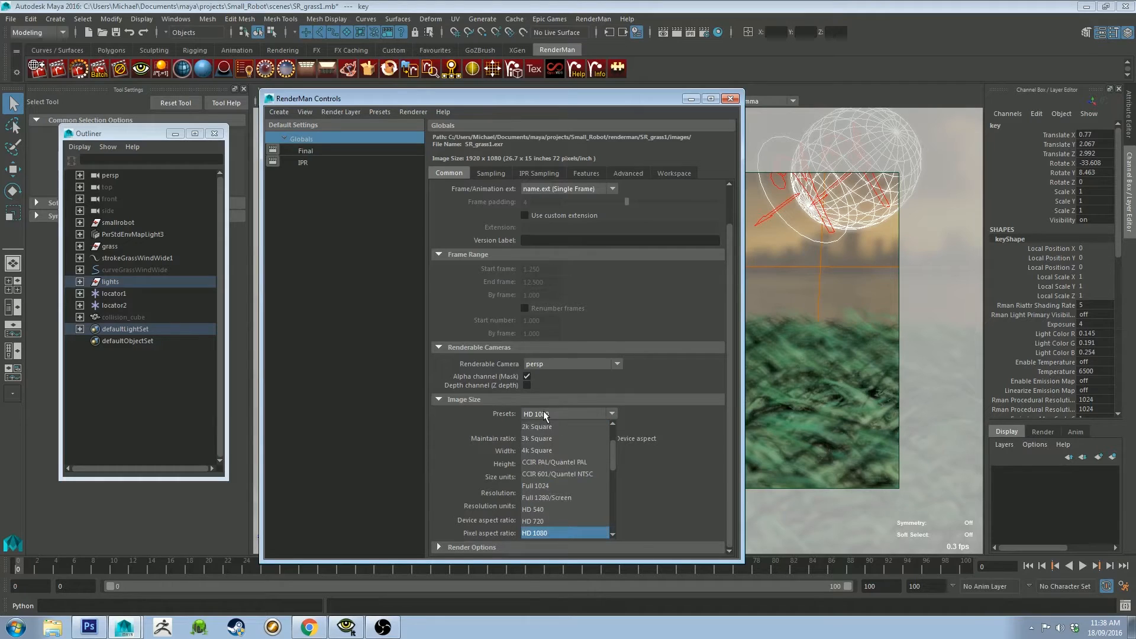
pyautogui.click(445, 425)
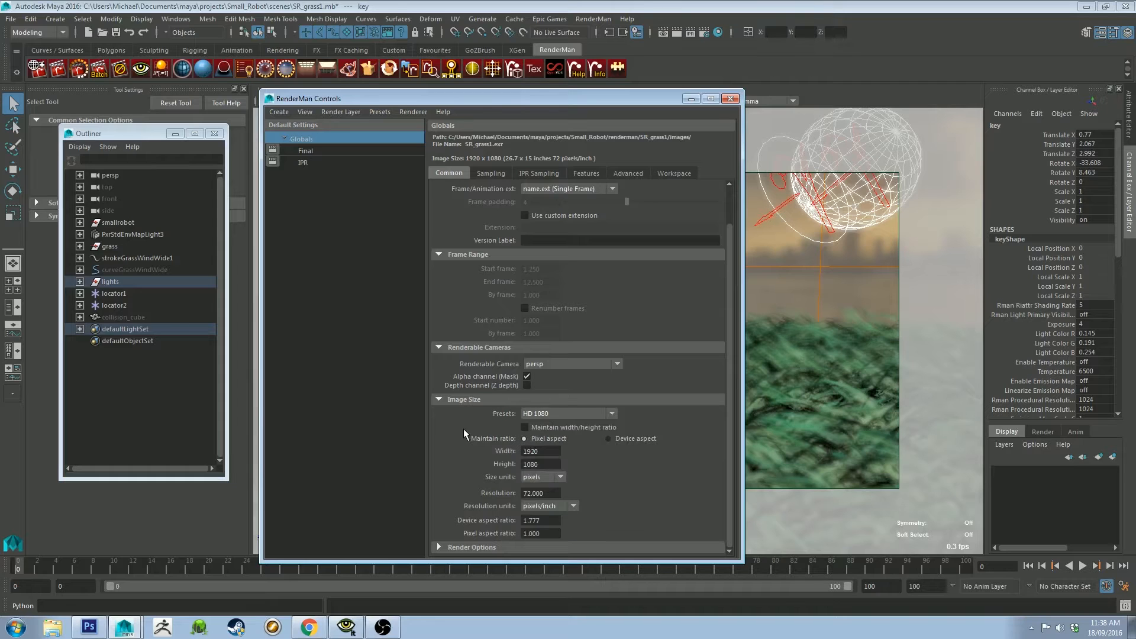
# Review the available size units and the resolution value in the common render settings.
pyautogui.click(540, 477)
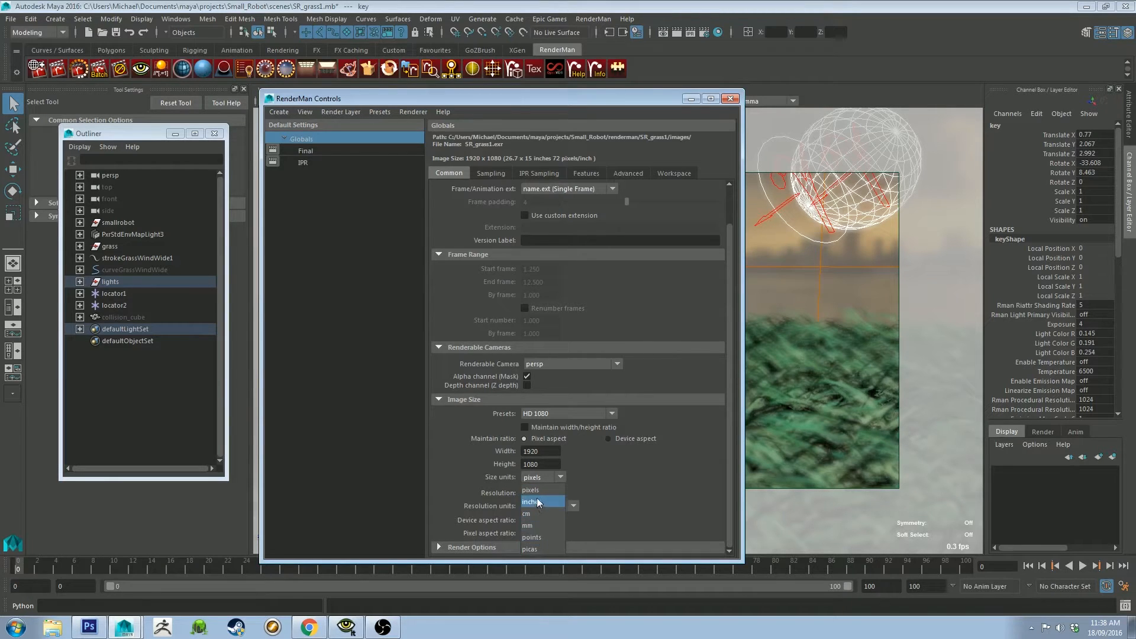
pyautogui.click(663, 479)
pyautogui.click(550, 494)
pyautogui.click(550, 493)
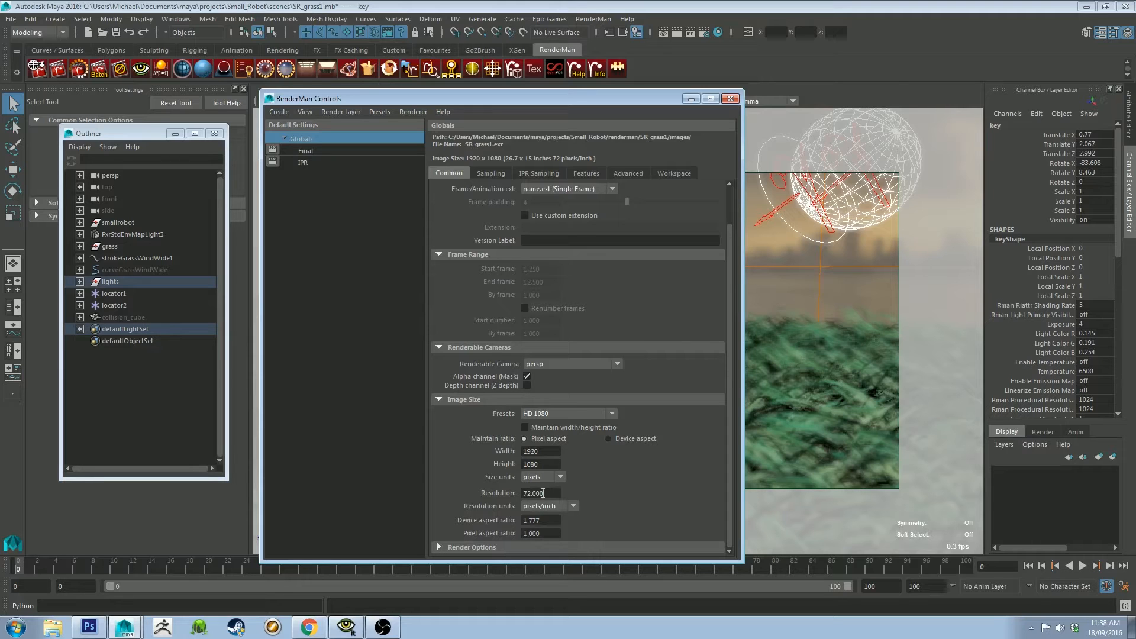
pyautogui.moveTo(548, 494); pyautogui.dragTo(415, 459)
pyautogui.click(451, 450)
# Review the Sampling and IPR Sampling settings and minimize RenderMan Controls.
pyautogui.click(492, 173)
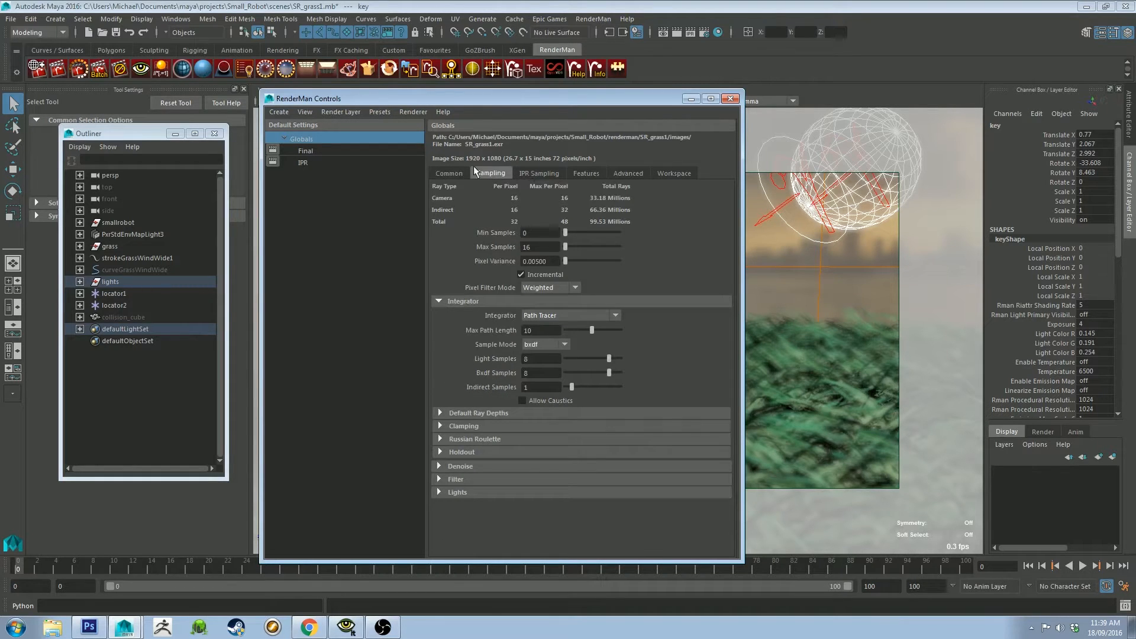
pyautogui.click(539, 173)
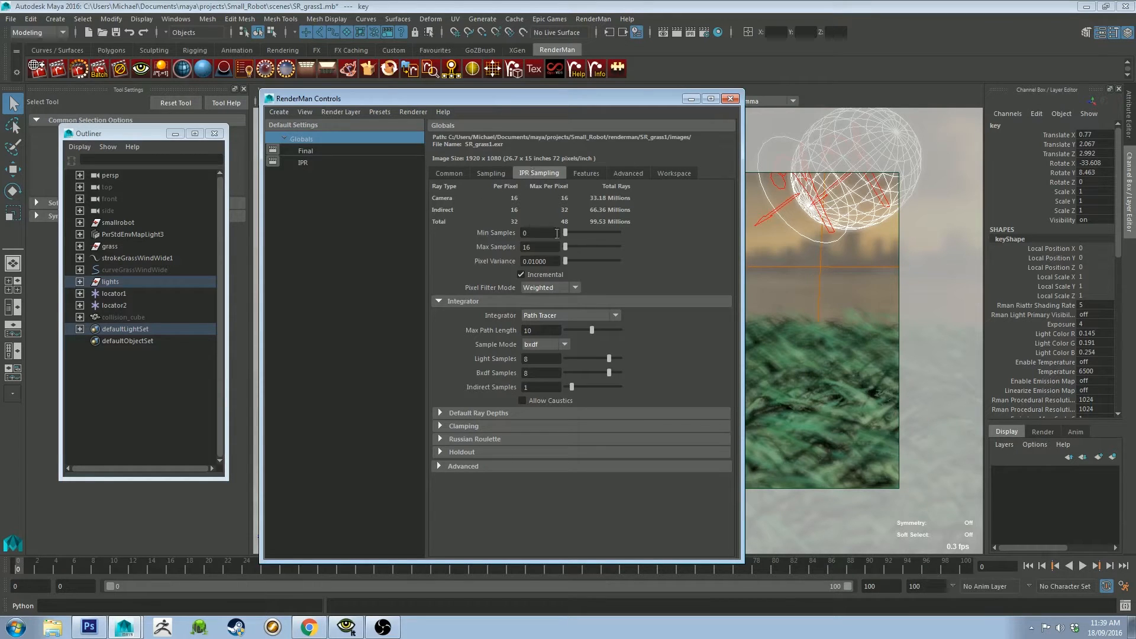
pyautogui.click(692, 99)
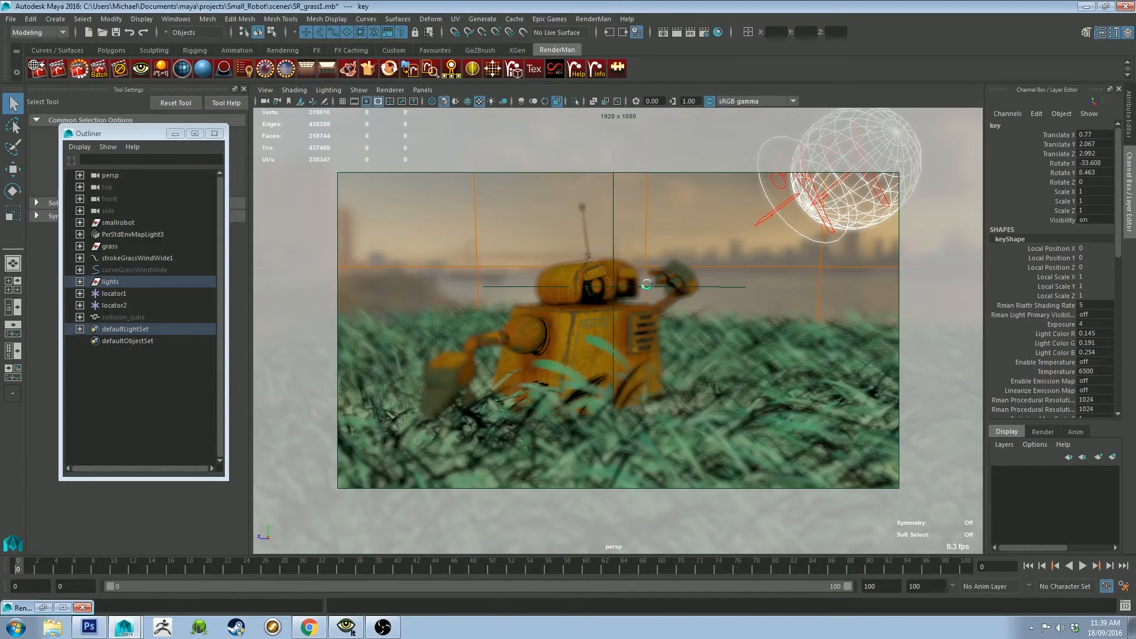
# Start an IPR render, then shrink the render viewer and place it over the scene with the whole image in view.
pyautogui.click(346, 627)
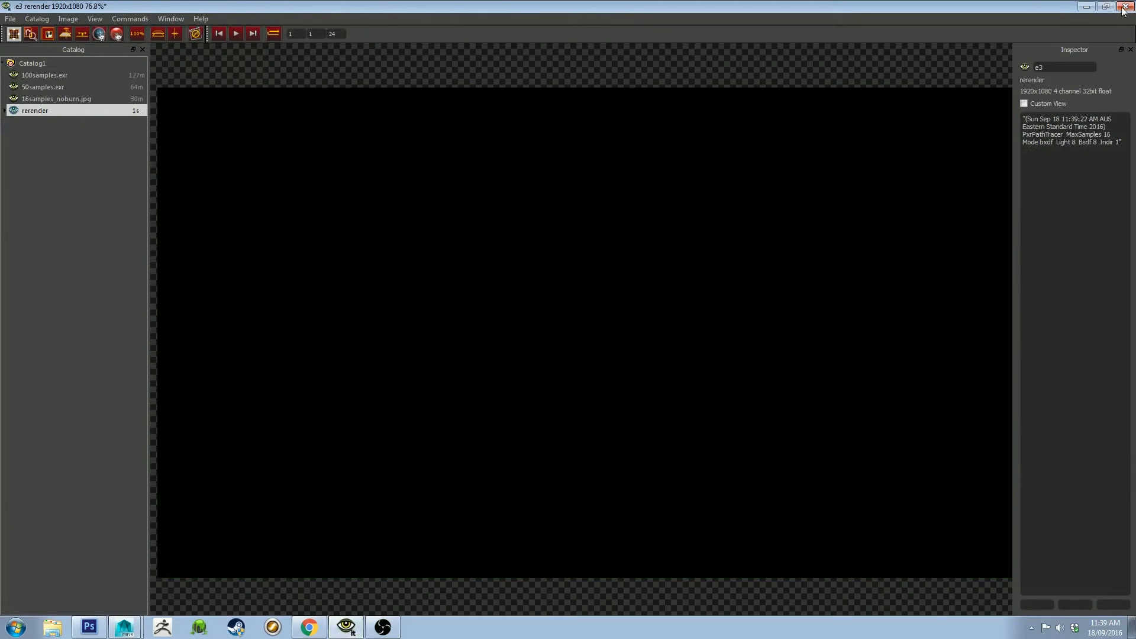
pyautogui.click(1106, 6)
pyautogui.moveTo(429, 271); pyautogui.dragTo(950, 585)
pyautogui.moveTo(657, 202); pyautogui.dragTo(496, 113)
pyautogui.scroll(-3, 436, 270)
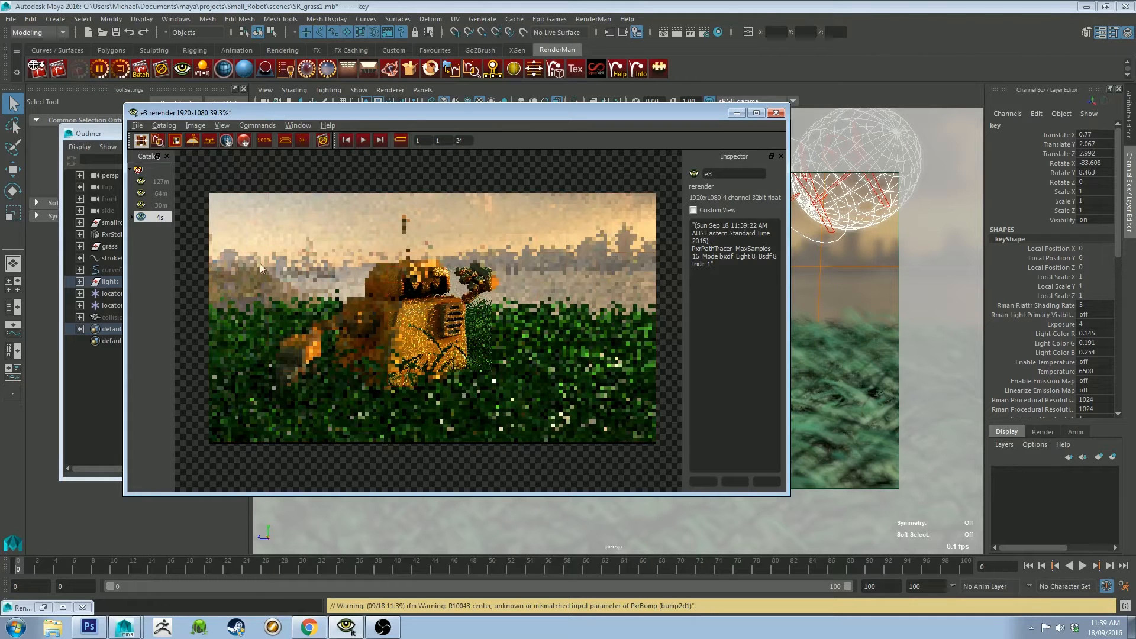
# Orbit the scene camera toward the robot's front to update the IPR render, then stop the render.
pyautogui.click(825, 293)
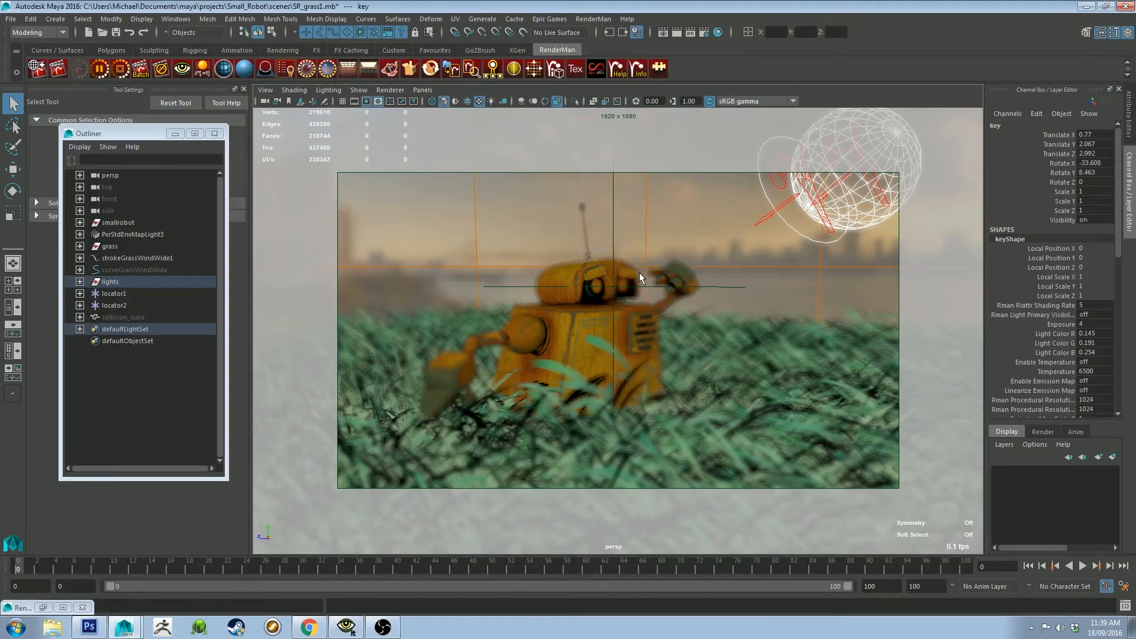
pyautogui.keyDown('alt'); pyautogui.moveTo(639, 272); pyautogui.dragTo(639, 273); pyautogui.keyUp('alt')
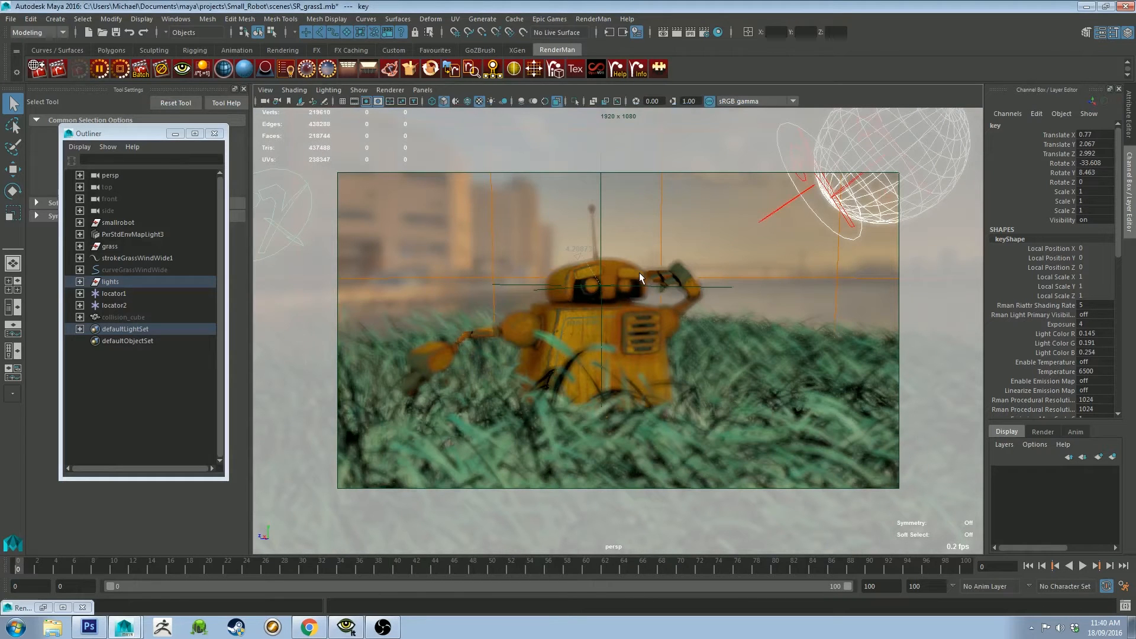
pyautogui.click(346, 628)
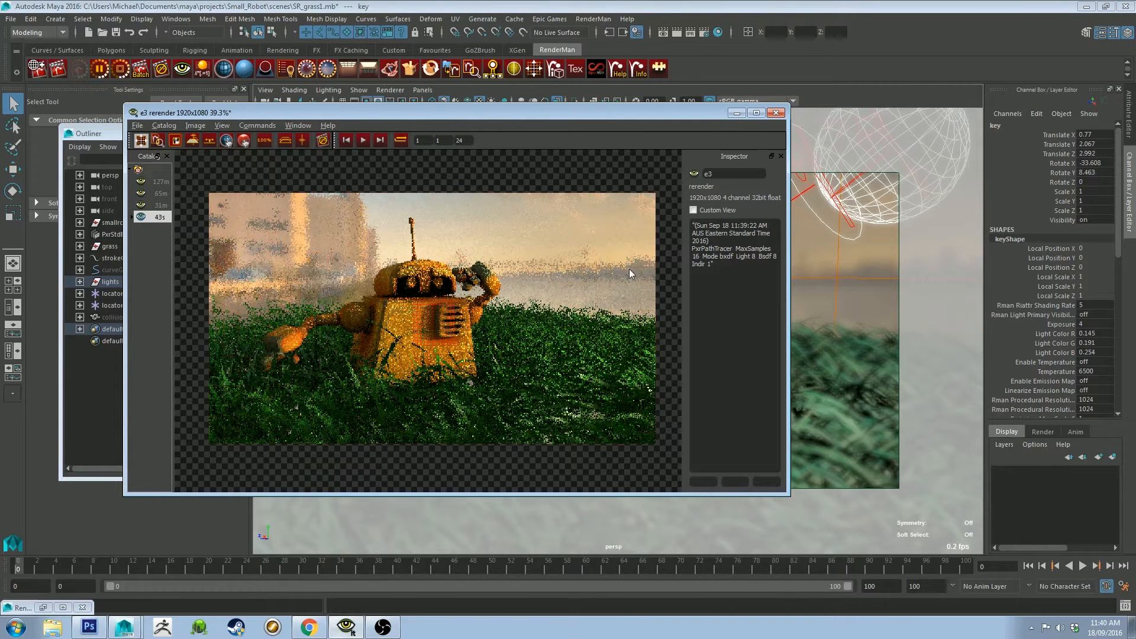
pyautogui.click(325, 144)
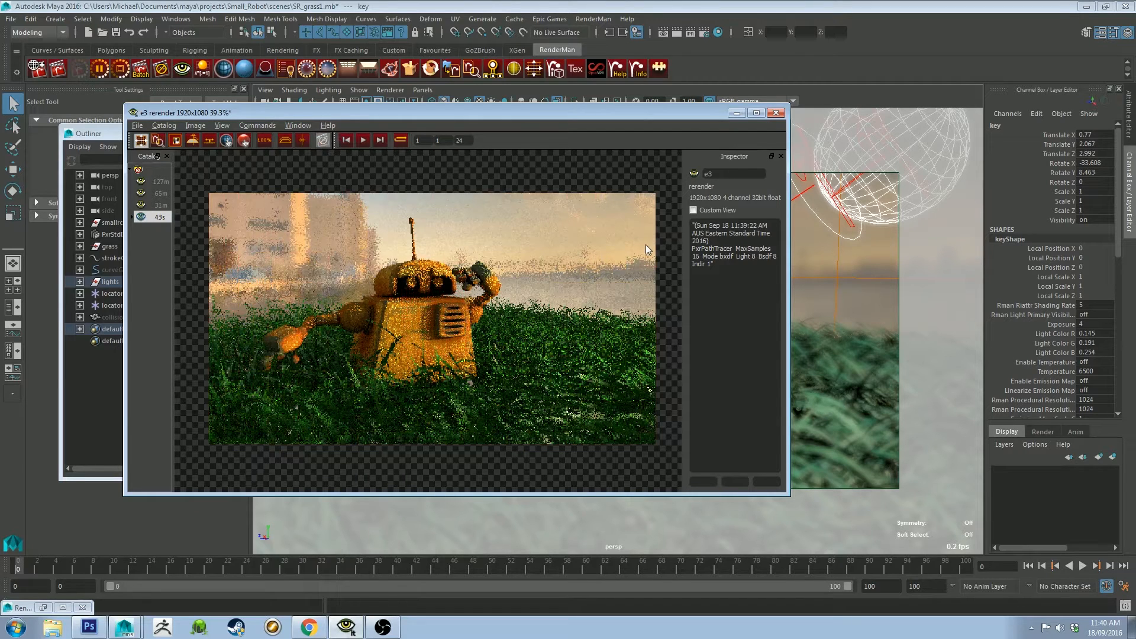
# Switch between the scene and the render viewer to check the stopped render.
pyautogui.click(734, 112)
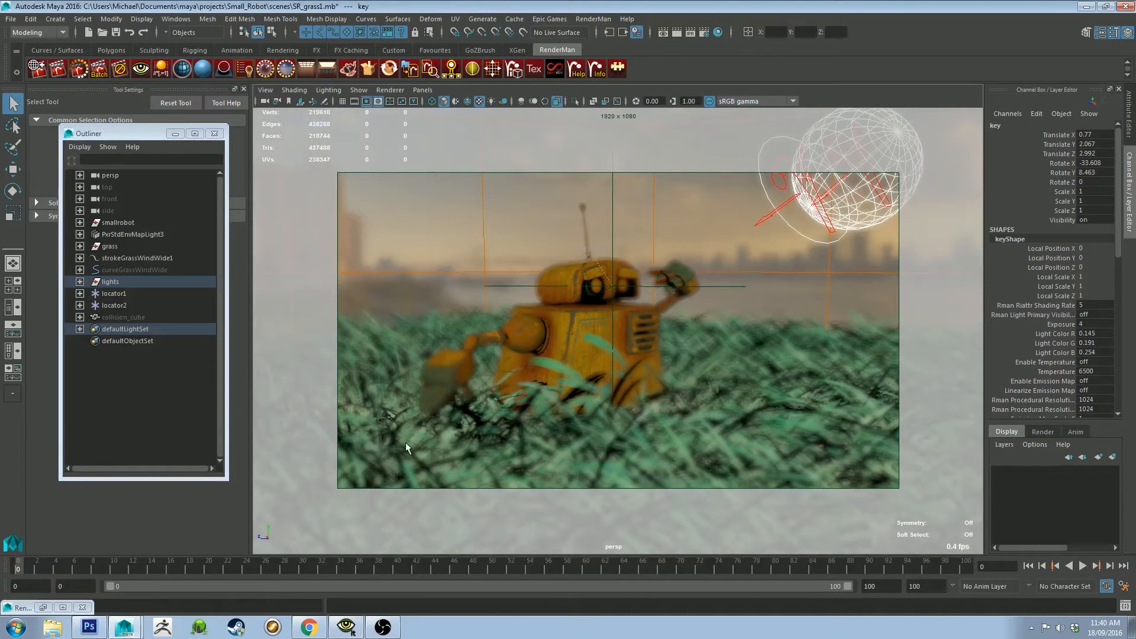
pyautogui.click(347, 627)
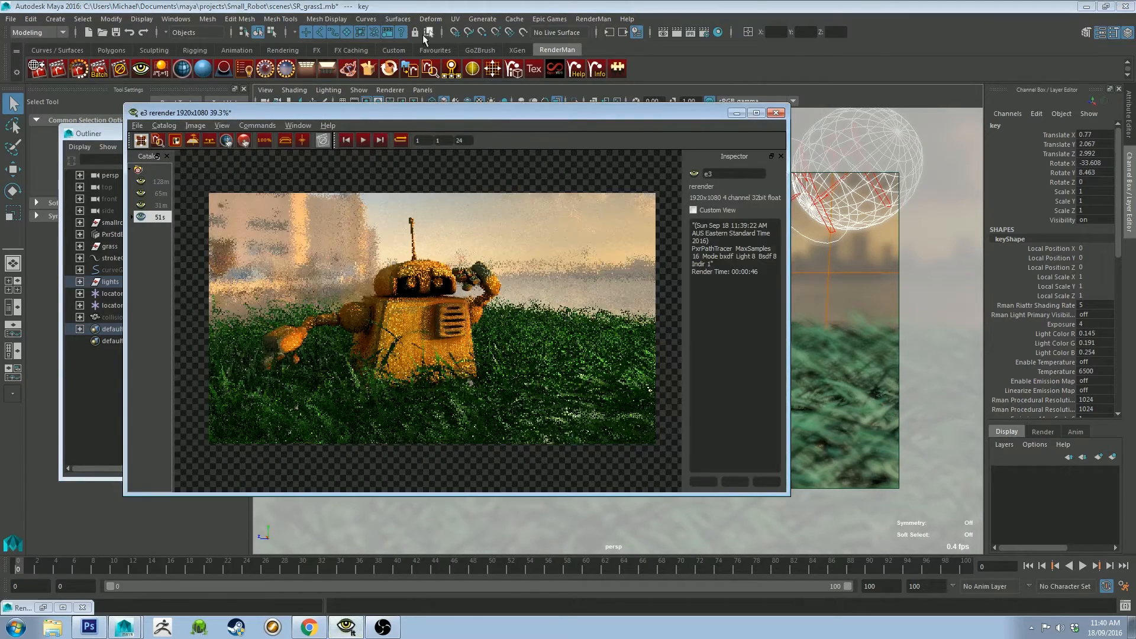
pyautogui.moveTo(444, 116); pyautogui.dragTo(532, 126)
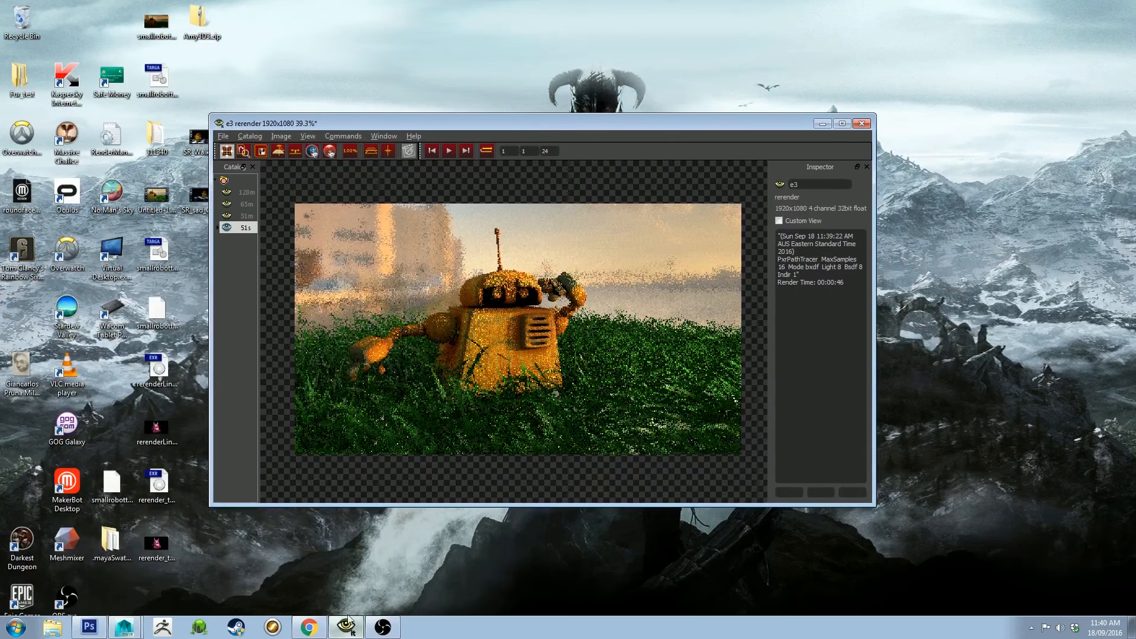
pyautogui.click(125, 629)
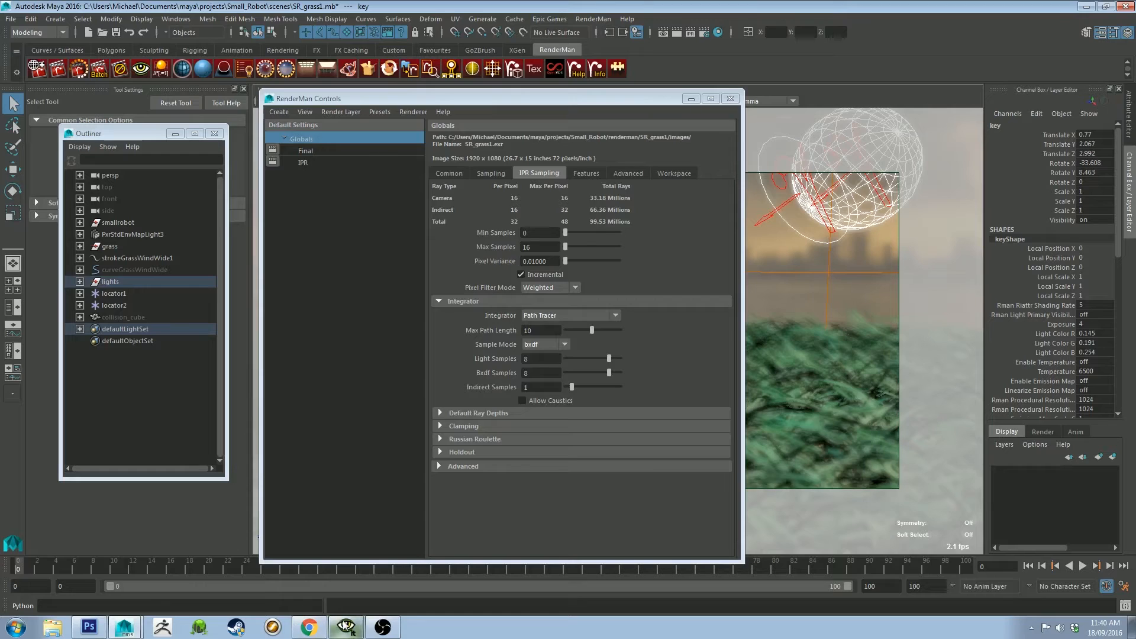
pyautogui.click(345, 625)
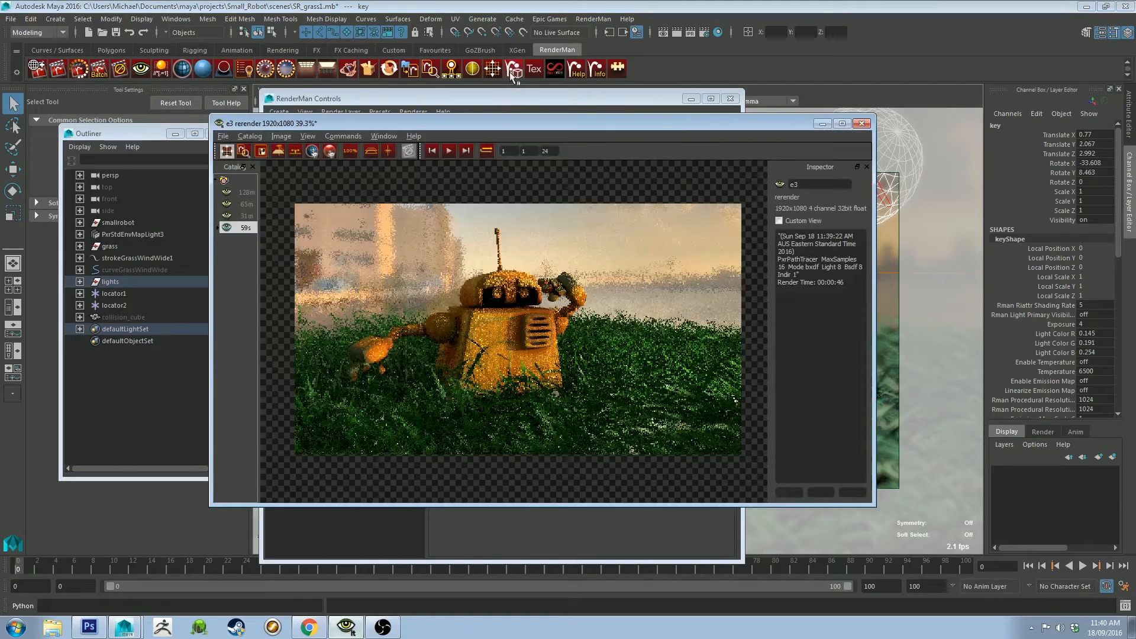
pyautogui.moveTo(515, 122); pyautogui.dragTo(462, 120)
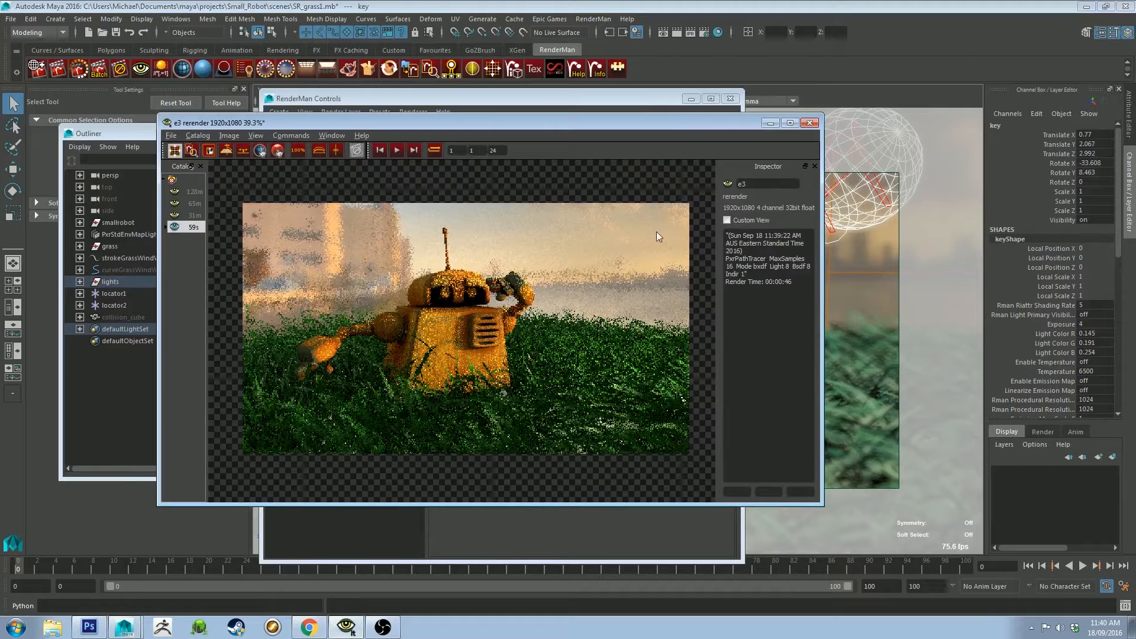
# Minimize the render viewer, then review the IPR sampling Max Samples and the available integrators, keeping Path Tracer.
pyautogui.click(770, 123)
pyautogui.doubleClick(530, 247)
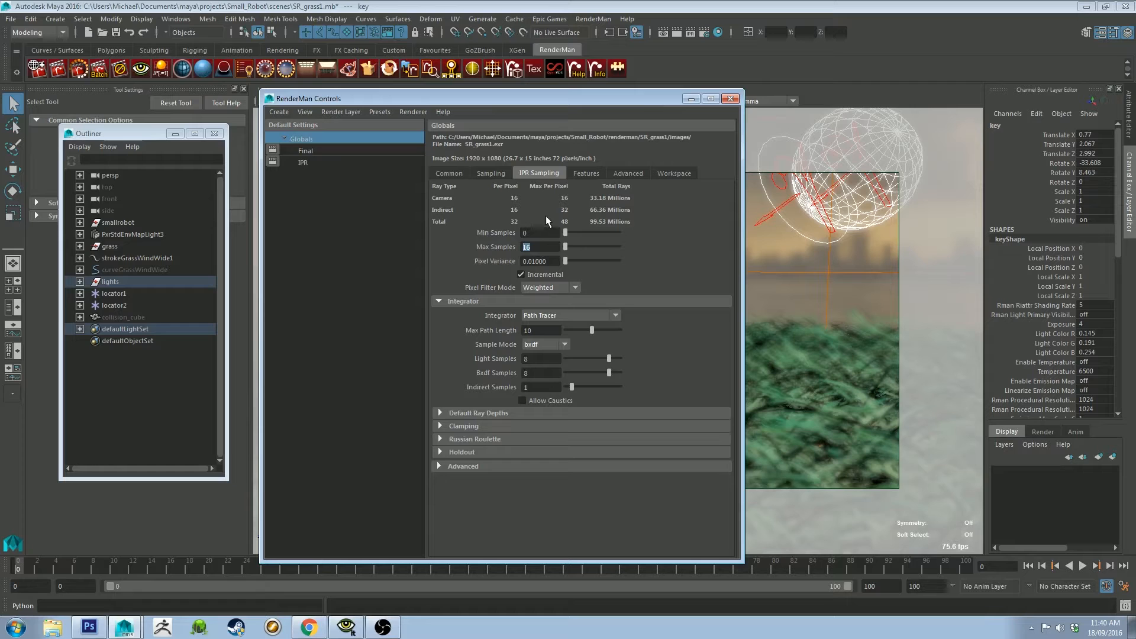
pyautogui.click(544, 246)
pyautogui.click(547, 316)
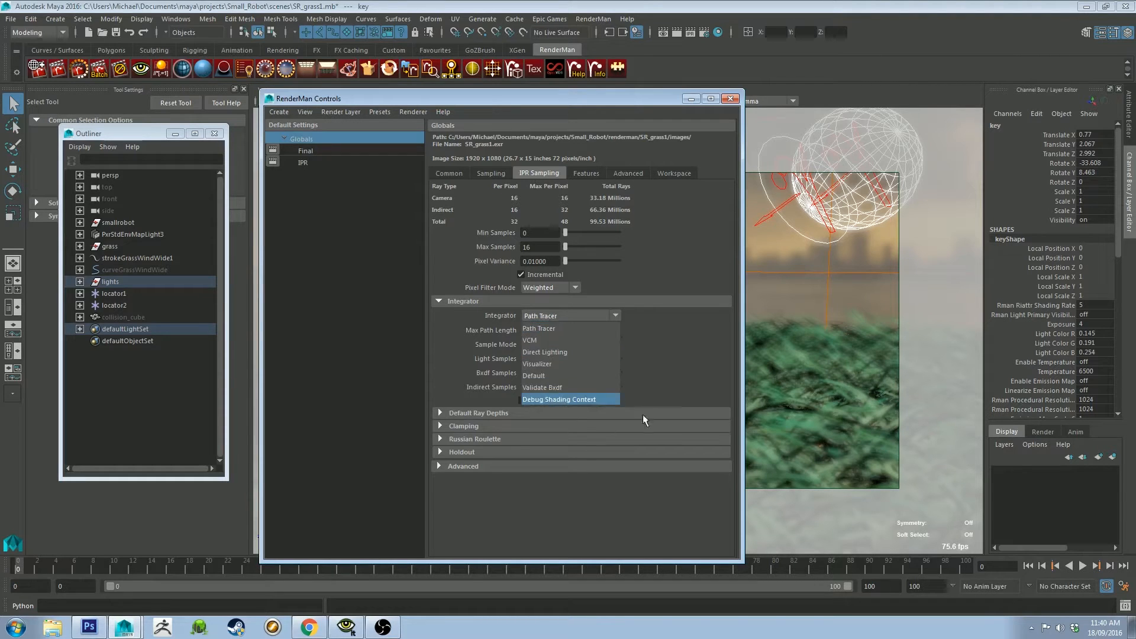
pyautogui.click(690, 342)
pyautogui.click(609, 315)
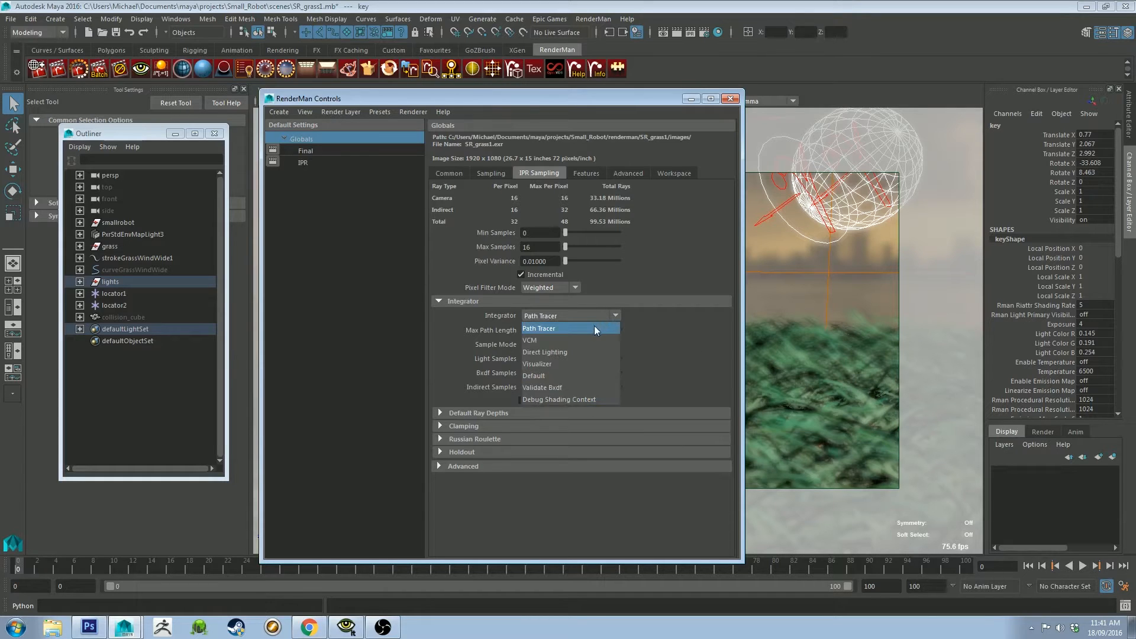
pyautogui.click(596, 329)
# Switch the IPR Sample Mode to manual to inspect its extra sample types, then return it to bxdf.
pyautogui.click(552, 345)
pyautogui.click(536, 370)
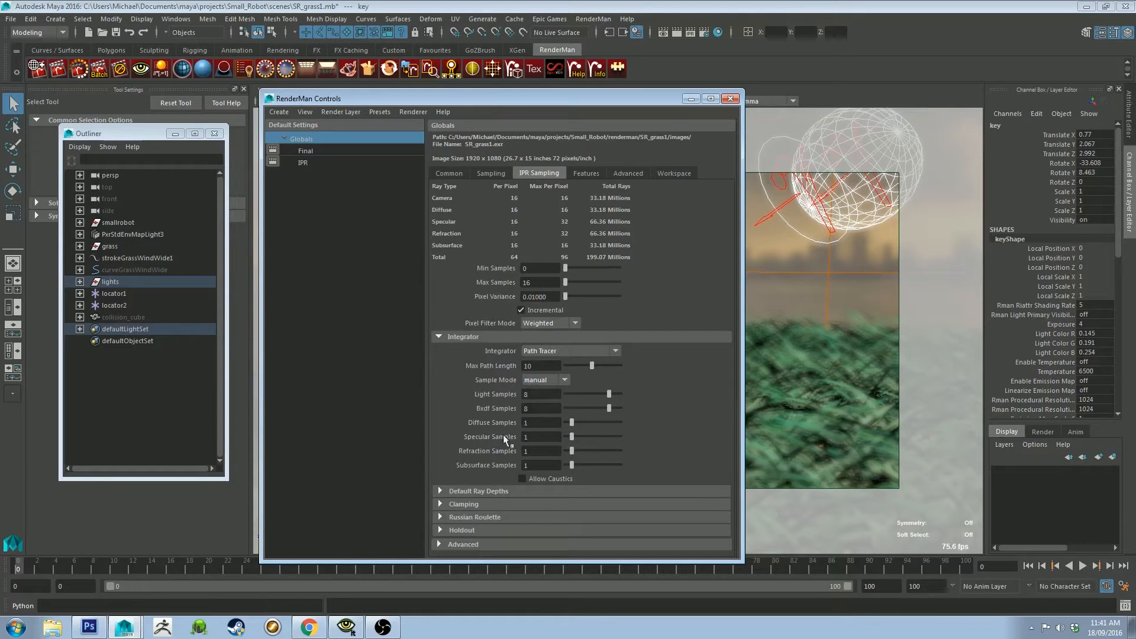
pyautogui.click(544, 392)
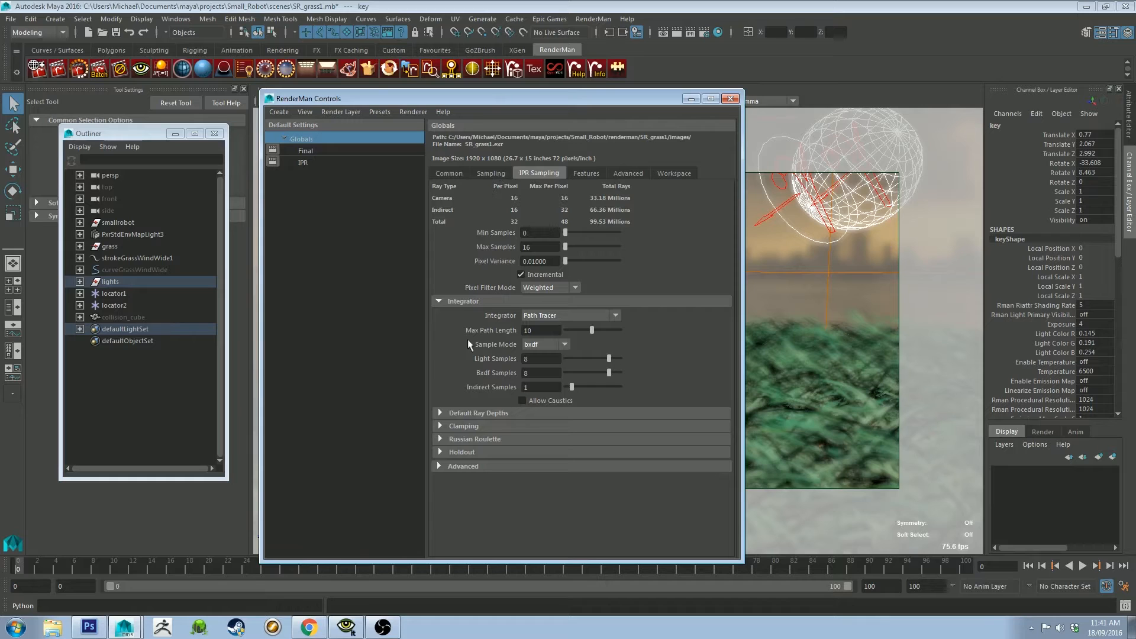
# Set Max Samples to 500 in the final render's Sampling settings.
pyautogui.click(489, 174)
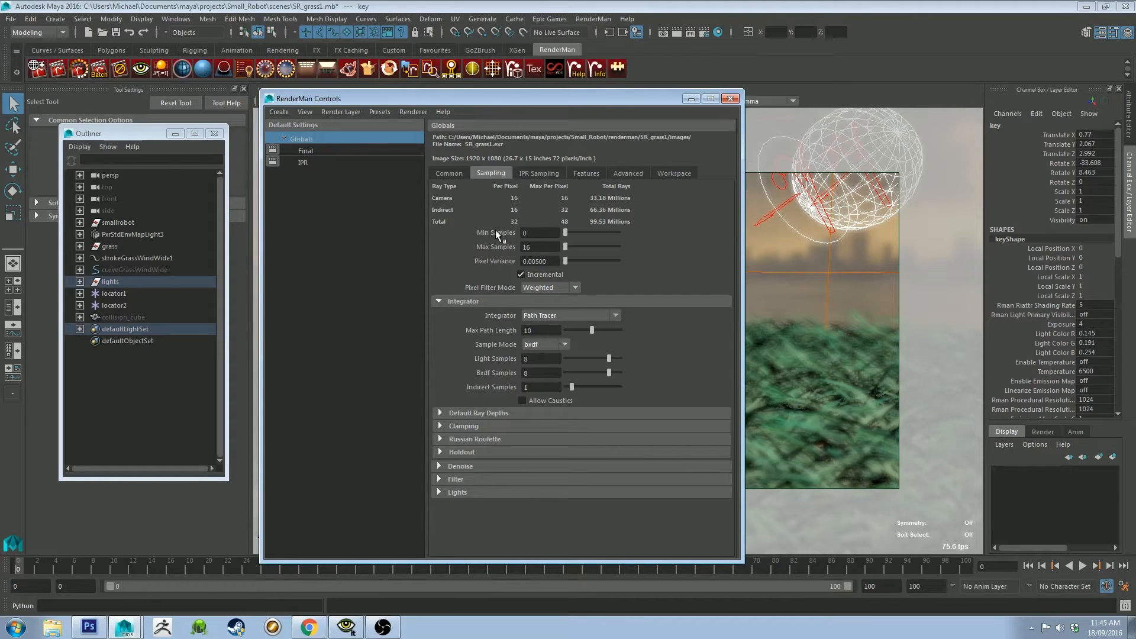
pyautogui.doubleClick(527, 247)
pyautogui.hotkey('shift', 'Tab')
pyautogui.press('Tab')
pyautogui.write('500')
pyautogui.press('Return')
# Try Min Samples values of 200 and 500, then return Min Samples to 0.
pyautogui.hotkey('shift', 'Tab')
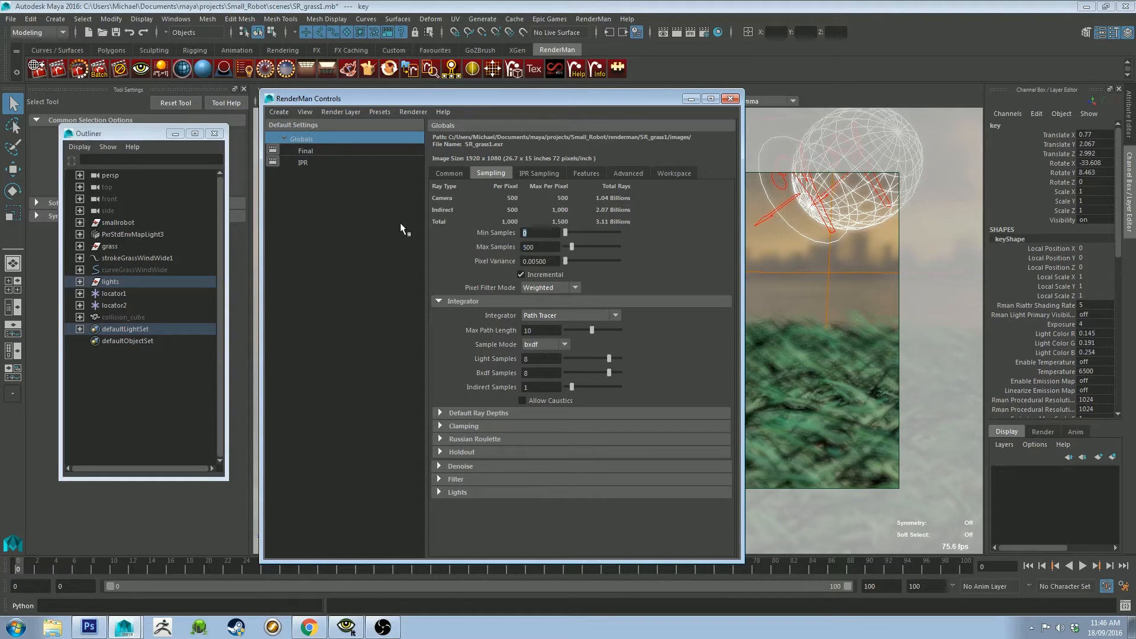
pyautogui.write('200')
pyautogui.press('Return')
pyautogui.write('500')
pyautogui.press('Return')
pyautogui.write('0')
pyautogui.press('Return')
# Review the sample limits and compare the Pixel Variance between the Sampling and IPR Sampling settings.
pyautogui.doubleClick(541, 249)
pyautogui.click(539, 233)
pyautogui.doubleClick(547, 261)
pyautogui.click(530, 175)
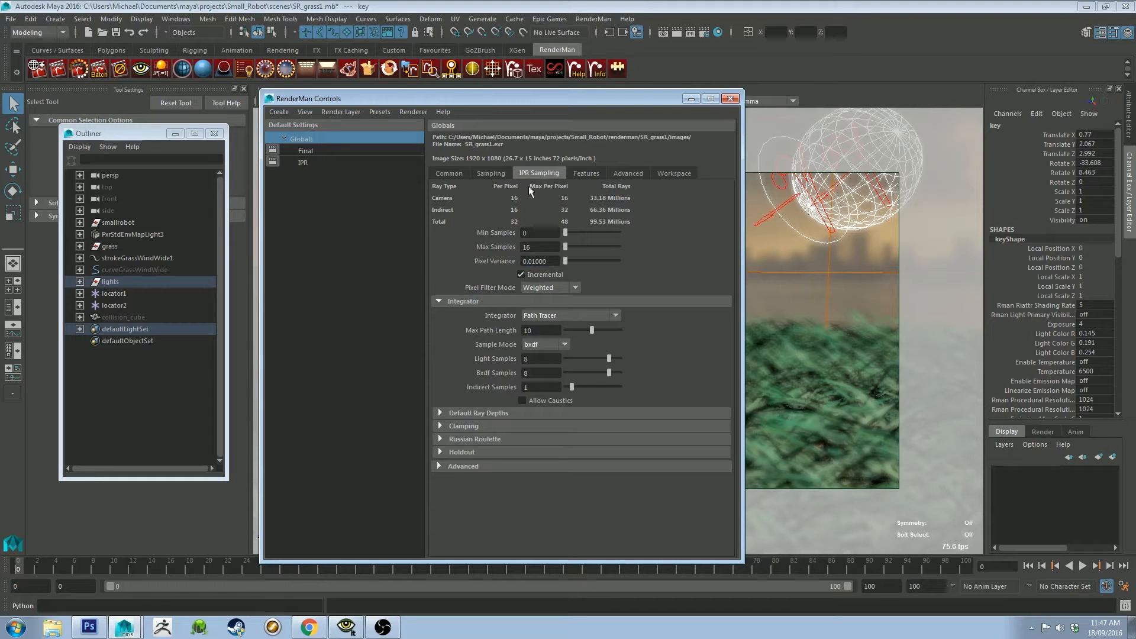
pyautogui.click(491, 172)
pyautogui.doubleClick(535, 261)
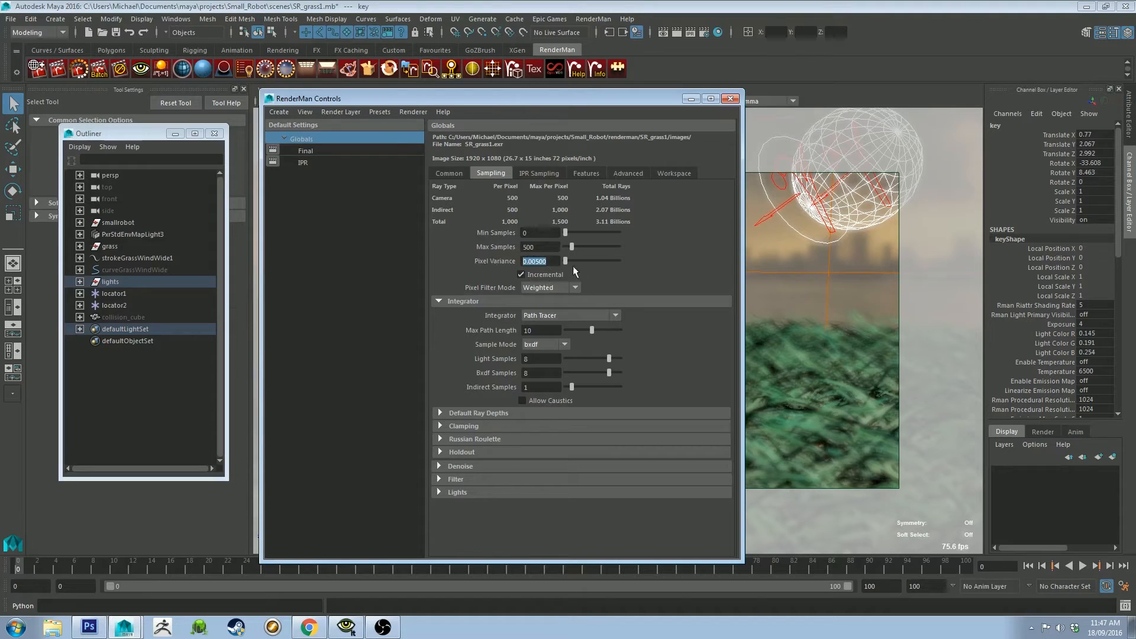
pyautogui.click(430, 181)
# Bring up the render viewer to check the noise in the IPR render, then return to RenderMan Controls.
pyautogui.click(347, 628)
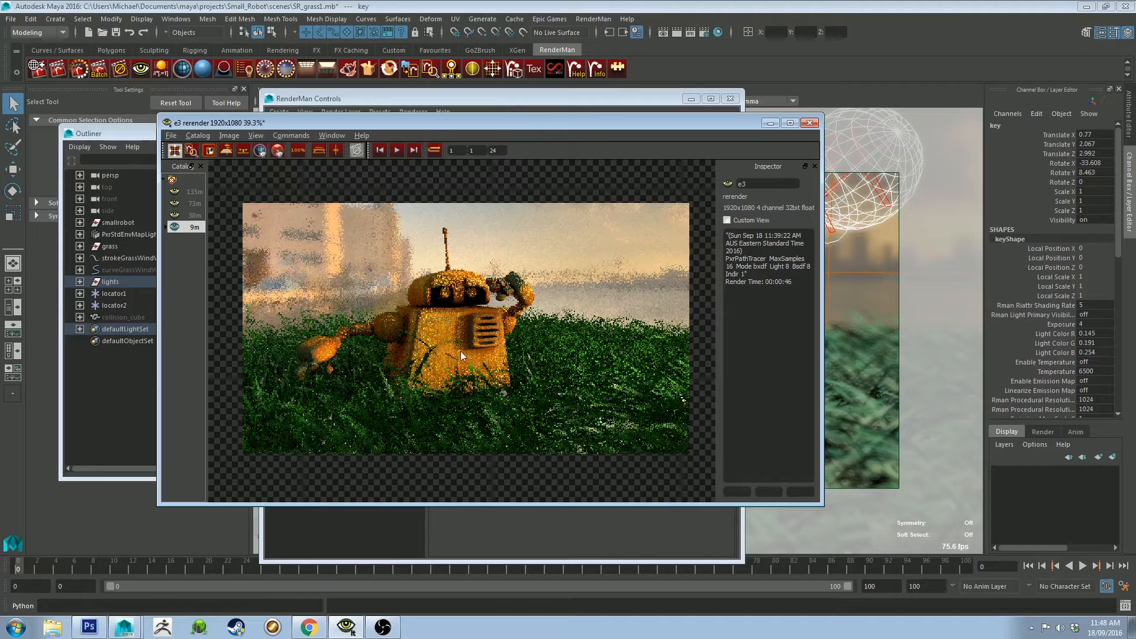
pyautogui.click(639, 101)
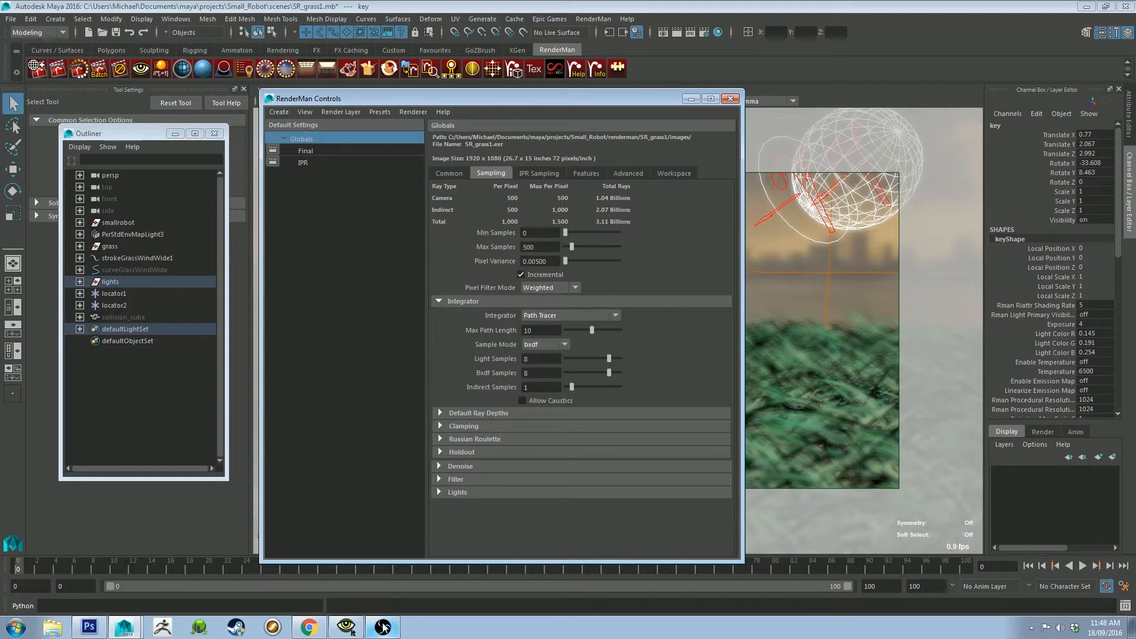
pyautogui.click(346, 627)
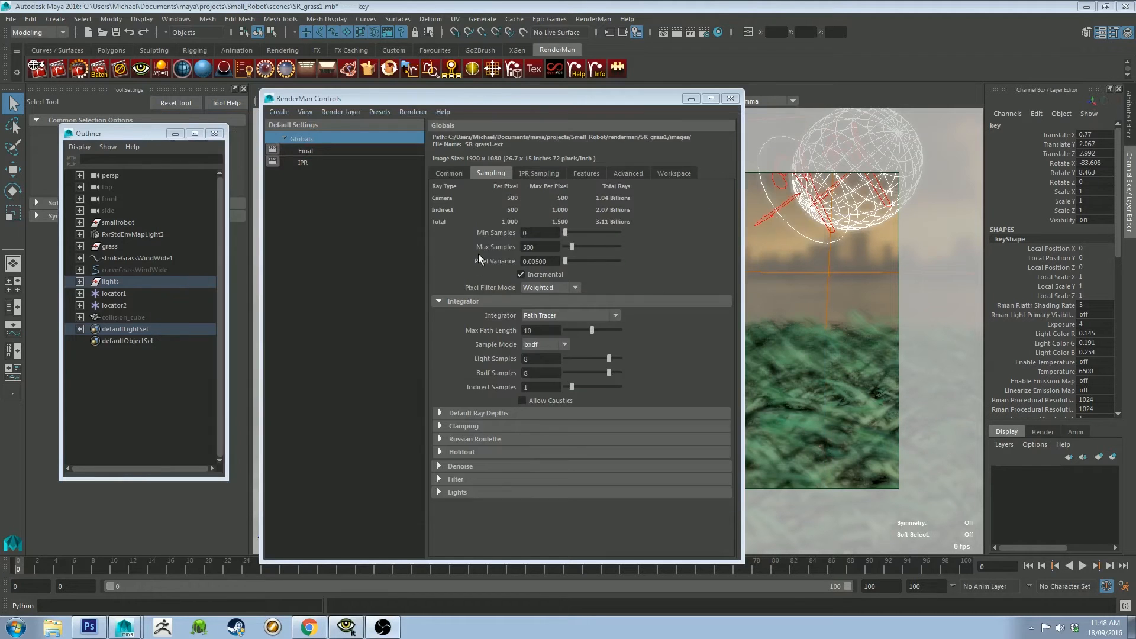
pyautogui.click(769, 123)
# Check the integrator choices for the final render, keep Path Tracer, and inspect the Max Path Length.
pyautogui.click(588, 315)
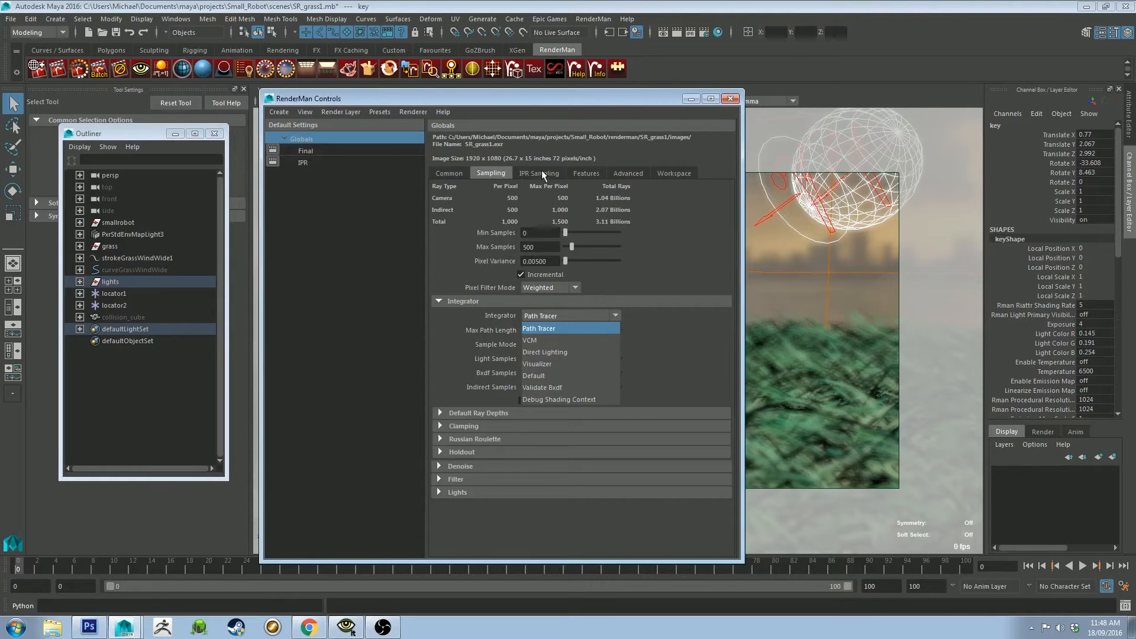
pyautogui.click(567, 326)
pyautogui.doubleClick(528, 330)
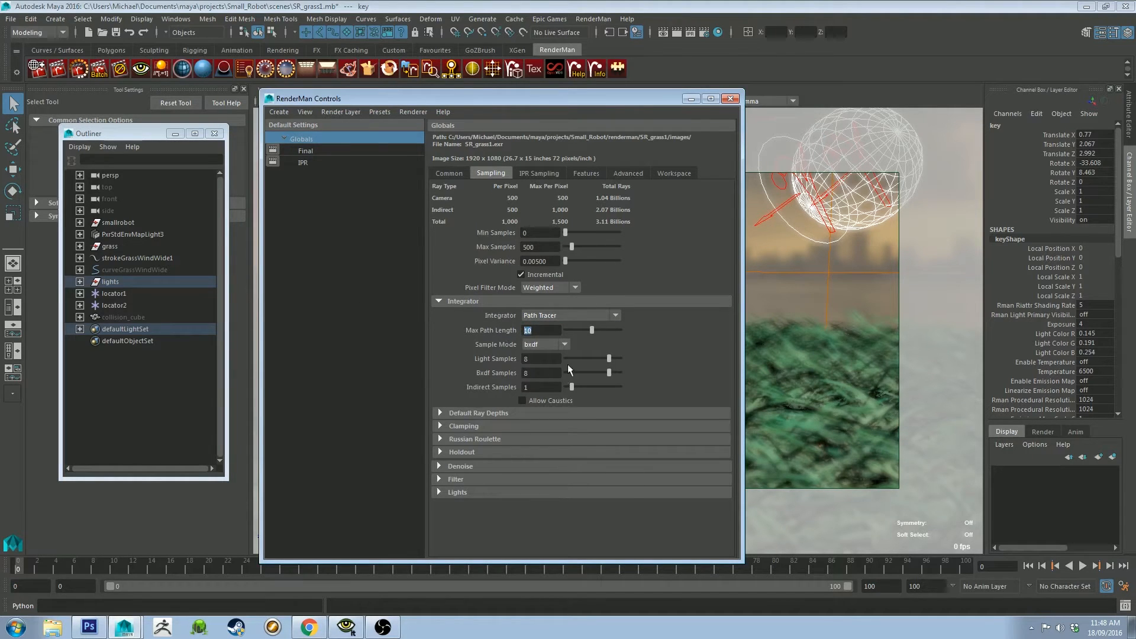
# Minimize RenderMan Controls and turn off depth of field in the scene viewport.
pyautogui.click(690, 100)
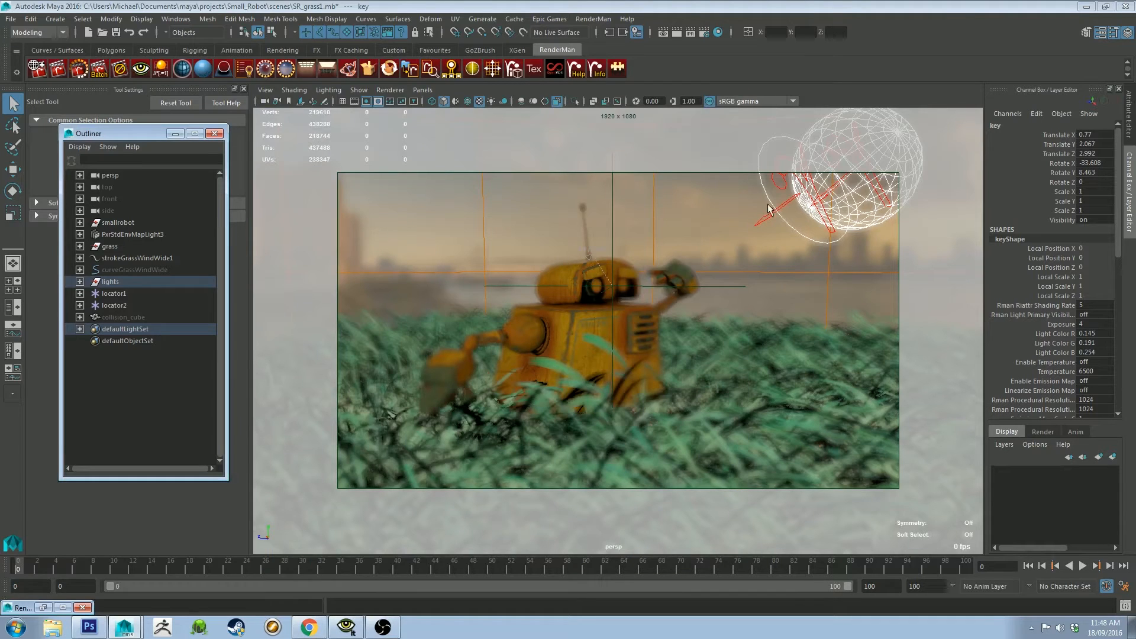
pyautogui.click(557, 100)
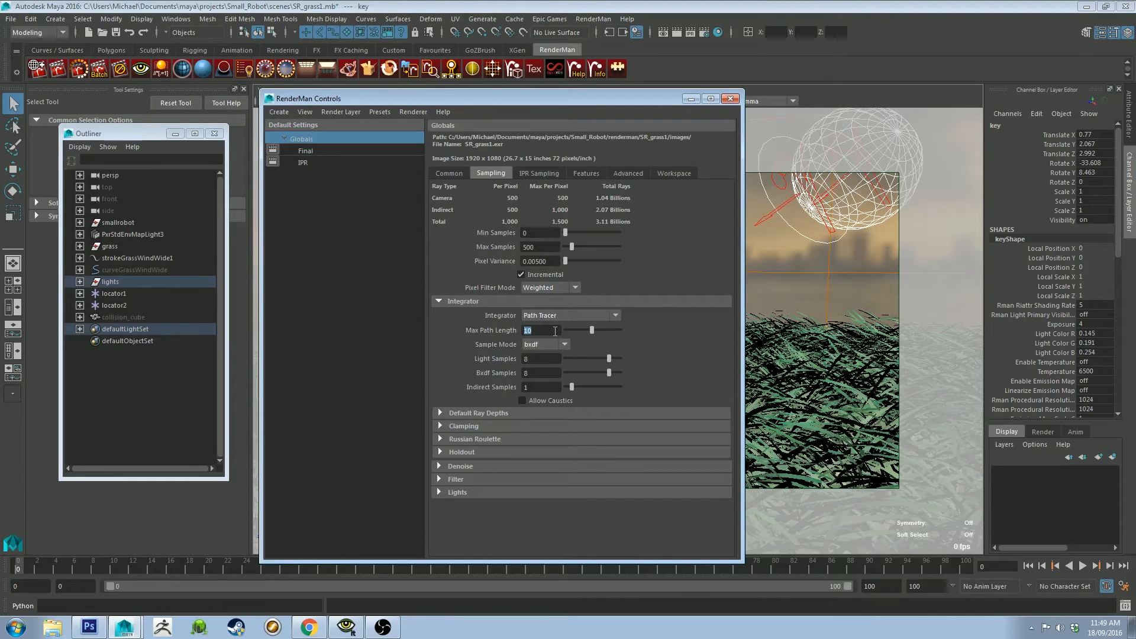
# Review the integrator's Max Path Length, Light Samples, Bxdf Samples and Indirect Samples settings.
pyautogui.click(555, 331)
pyautogui.click(542, 359)
pyautogui.click(546, 372)
pyautogui.click(539, 388)
pyautogui.click(535, 388)
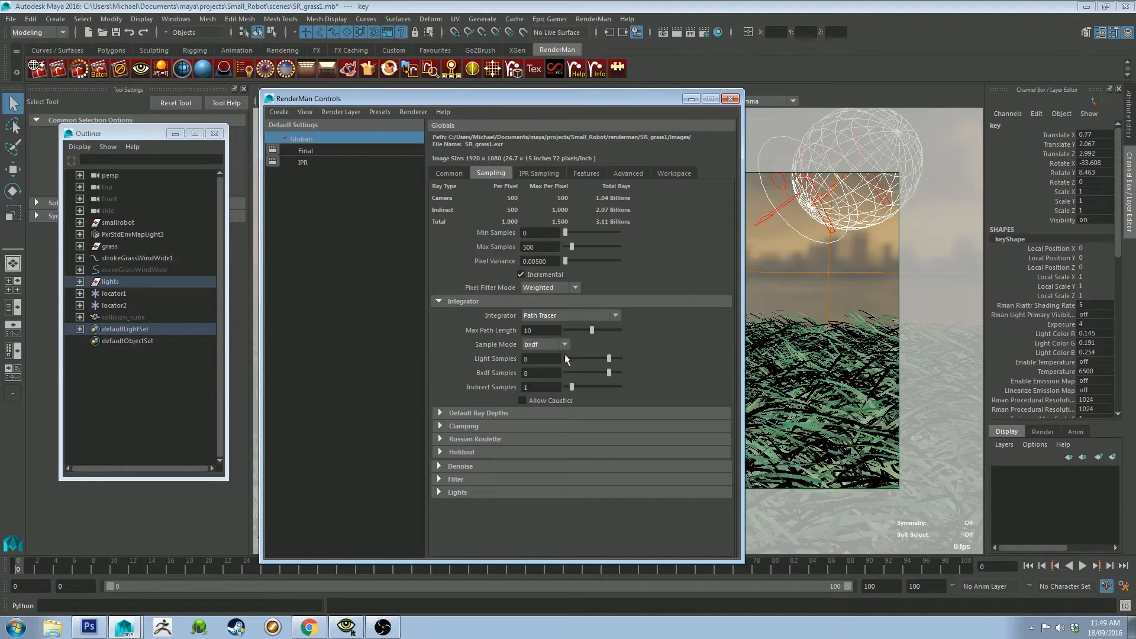
pyautogui.doubleClick(526, 387)
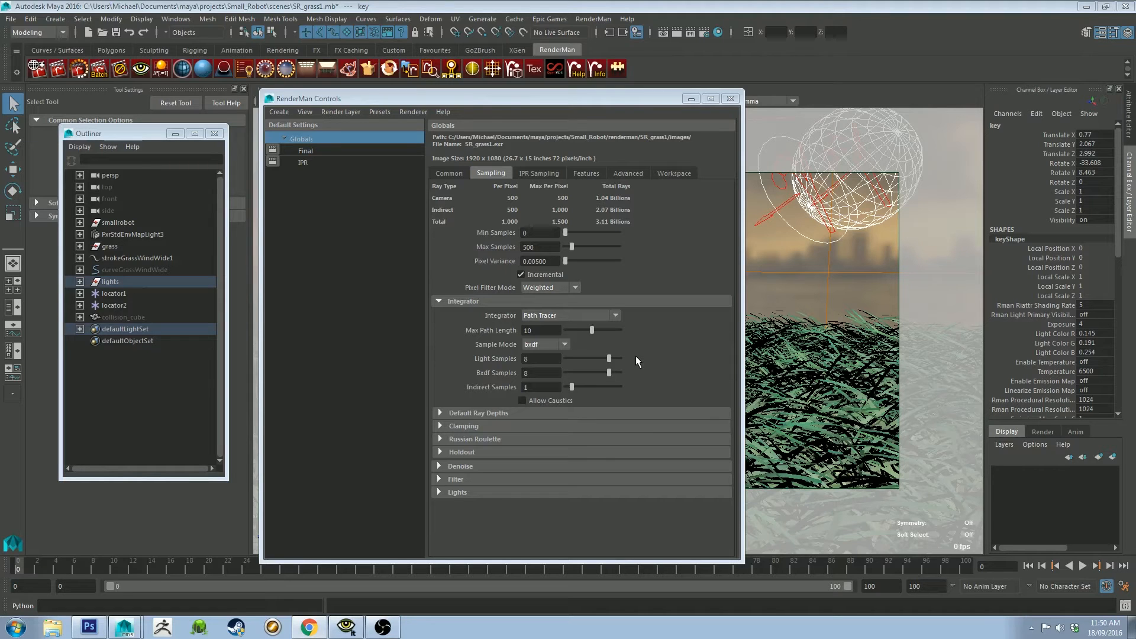
# Examine the Default Ray Depths, Clamping and Russian Roulette settings, collapsing each section after viewing it.
pyautogui.click(467, 412)
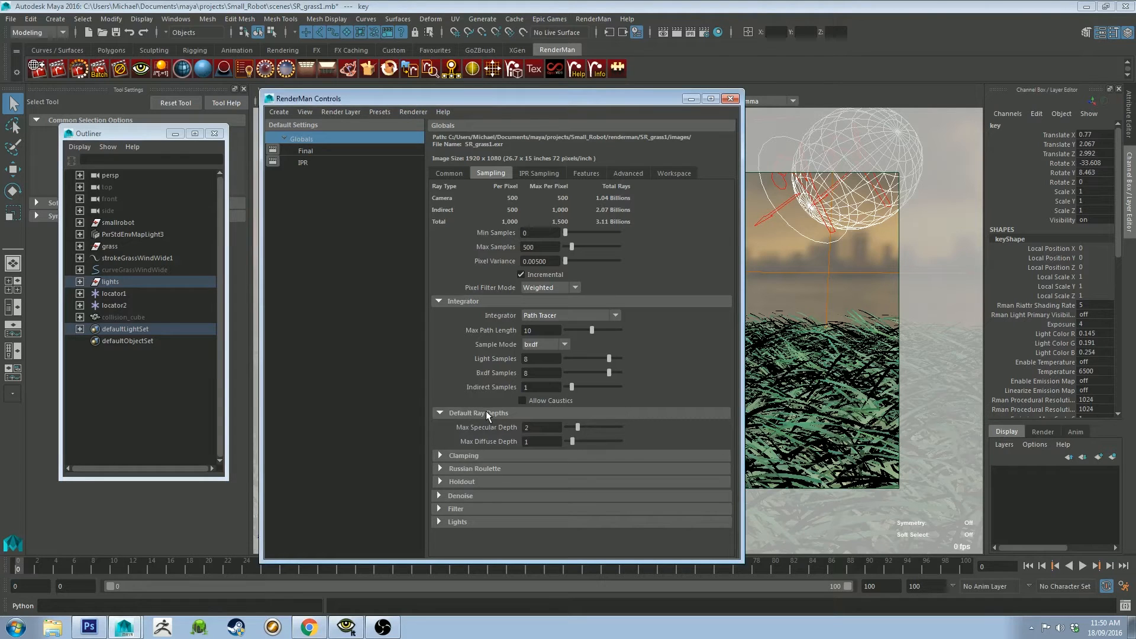
pyautogui.click(503, 413)
pyautogui.click(481, 425)
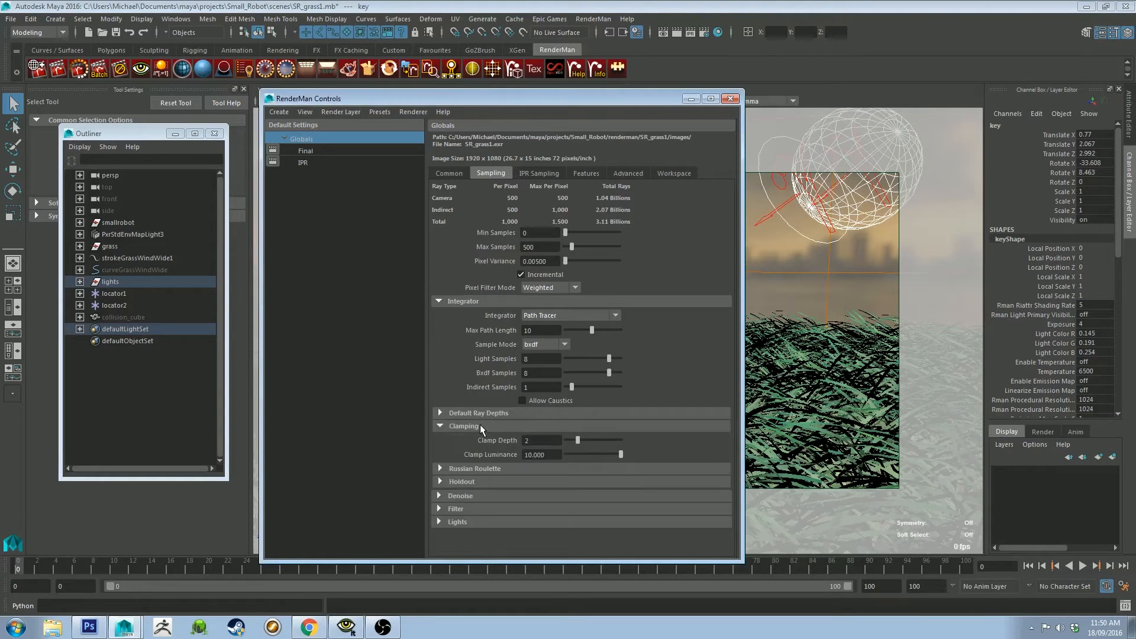
pyautogui.click(477, 425)
pyautogui.click(475, 438)
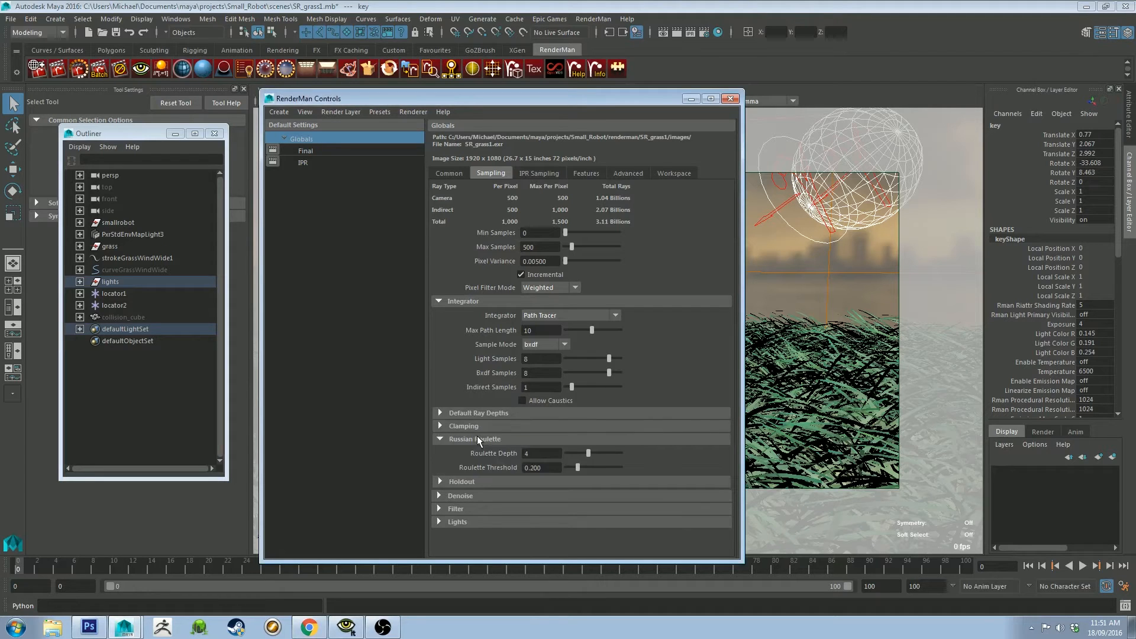
pyautogui.click(477, 439)
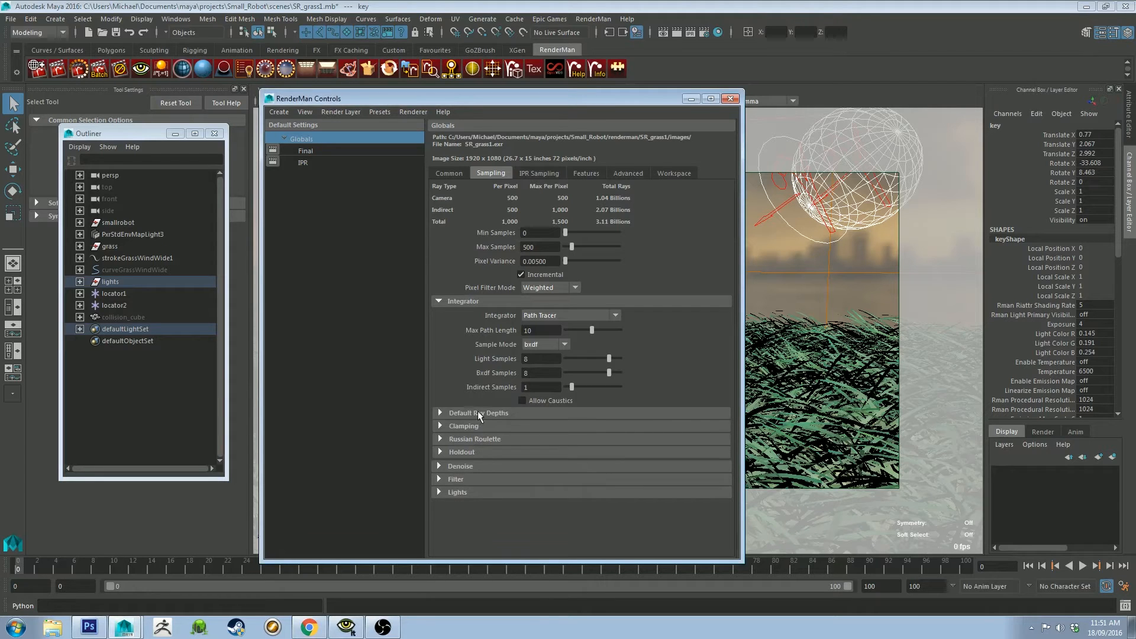
# Expand the Denoise settings and look through the available denoise modes.
pyautogui.click(450, 468)
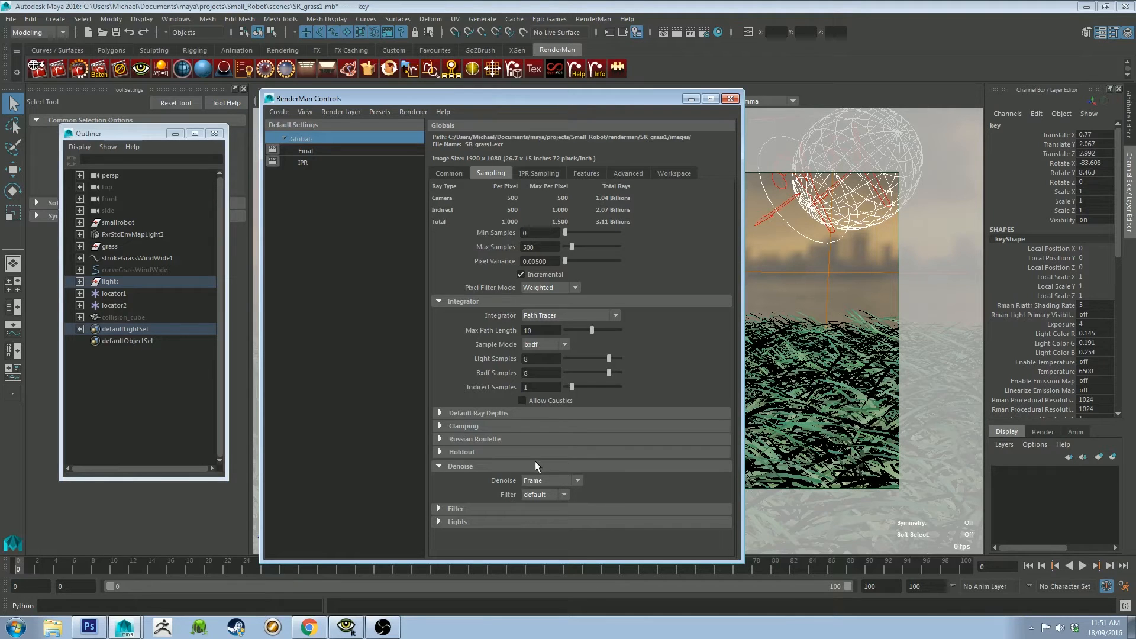
pyautogui.moveTo(538, 247); pyautogui.dragTo(423, 302)
pyautogui.click(555, 480)
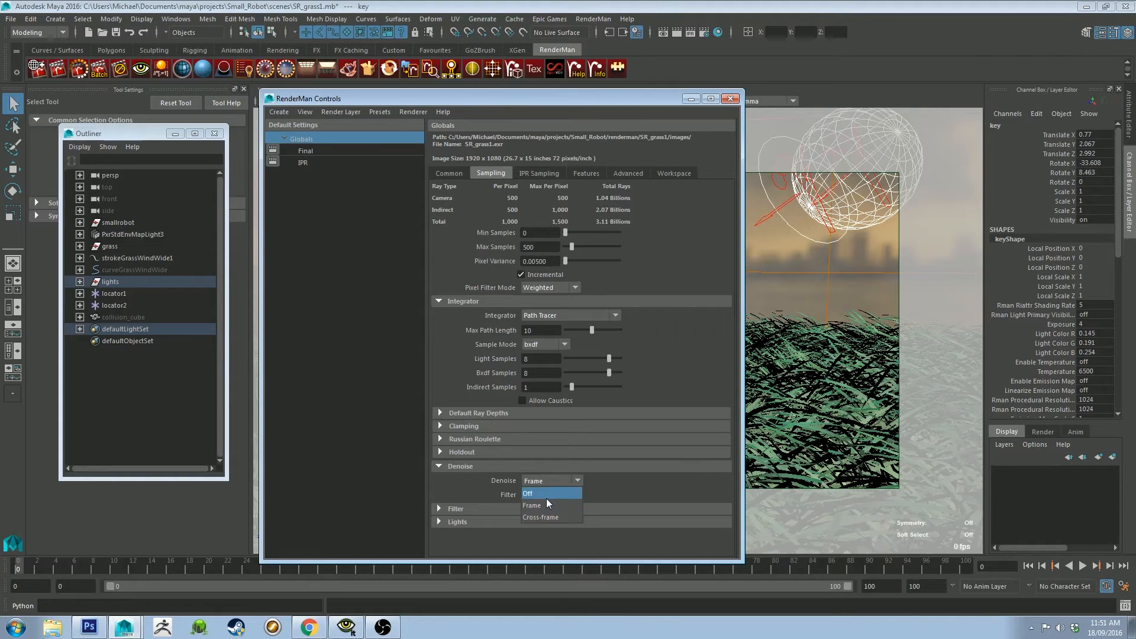
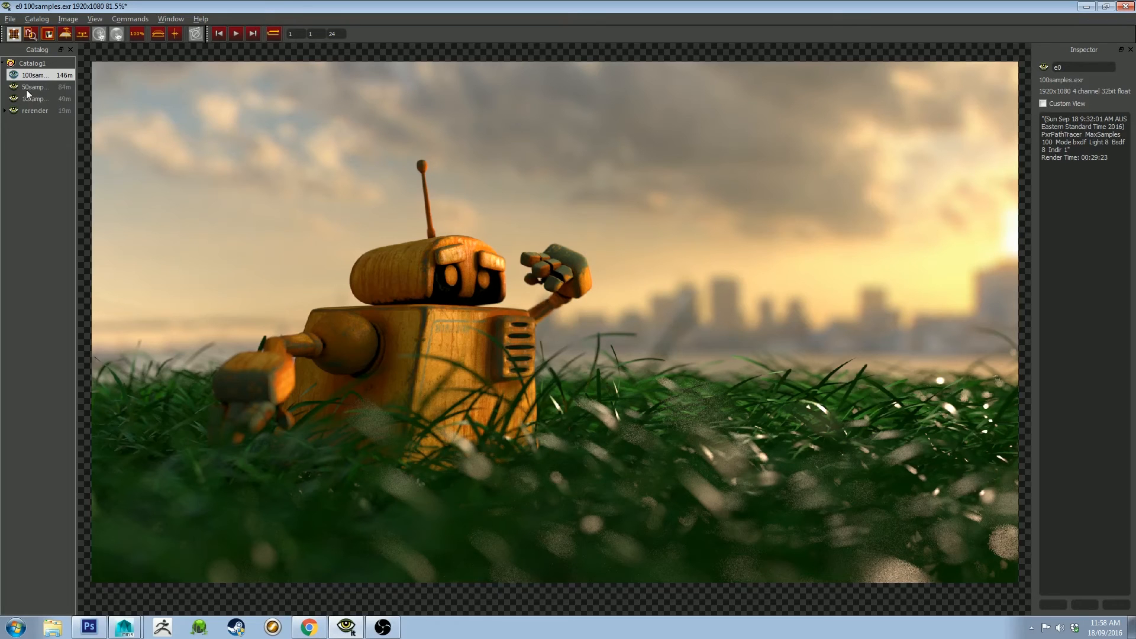
# Compare the 50-sample and 16-sample renders with the 100-sample render in the viewer's catalog.
pyautogui.click(28, 88)
pyautogui.click(29, 98)
pyautogui.click(34, 87)
pyautogui.click(37, 76)
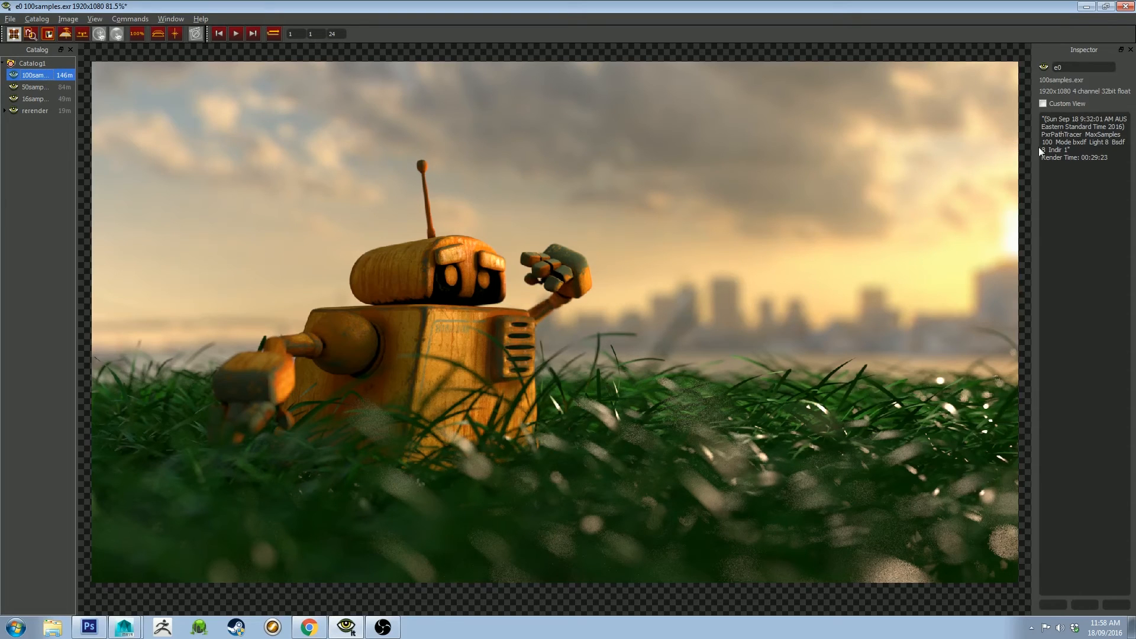
# Examine the 100-sample render's recorded date, sampling settings and render time in its notes.
pyautogui.moveTo(1044, 143); pyautogui.dragTo(1111, 156)
pyautogui.click(1113, 157)
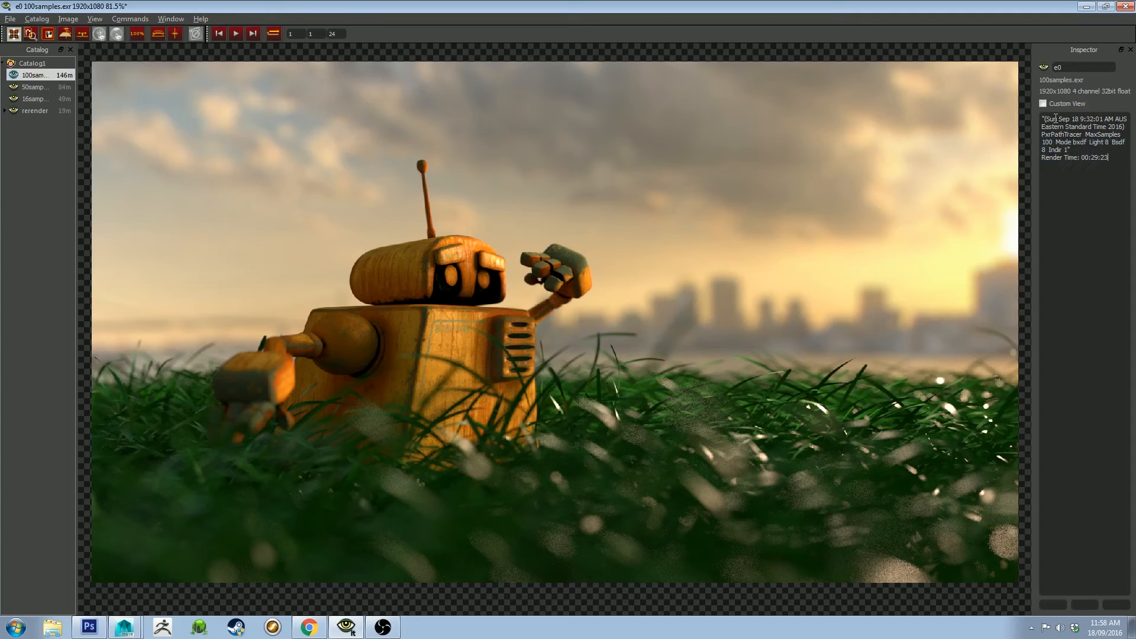
pyautogui.moveTo(1050, 118); pyautogui.dragTo(1126, 118)
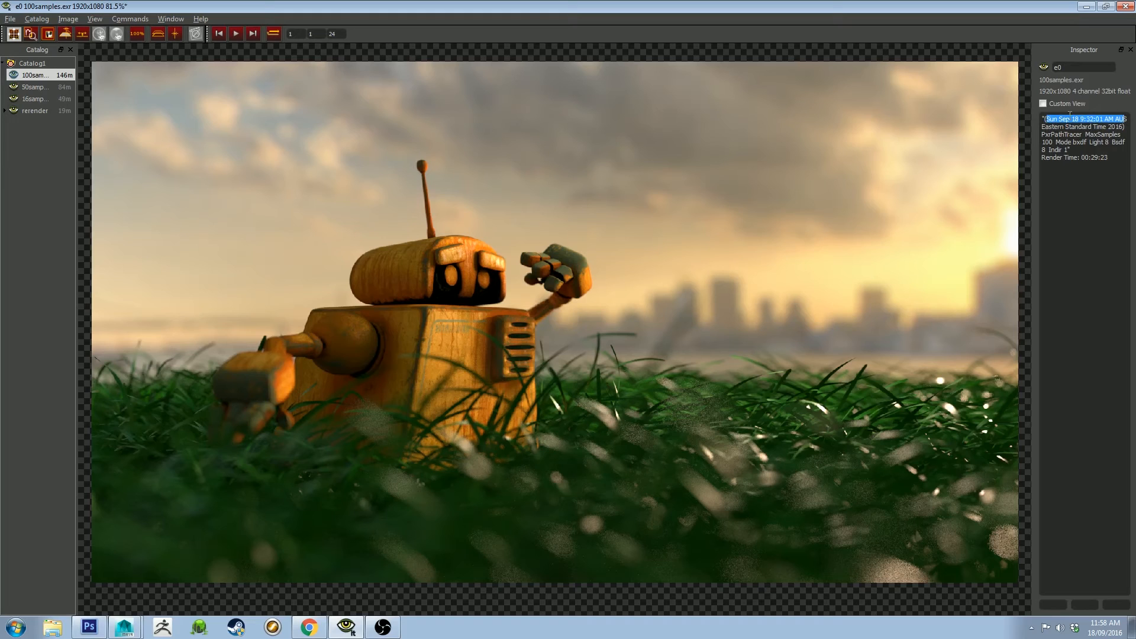
pyautogui.moveTo(1090, 158); pyautogui.dragTo(1110, 158)
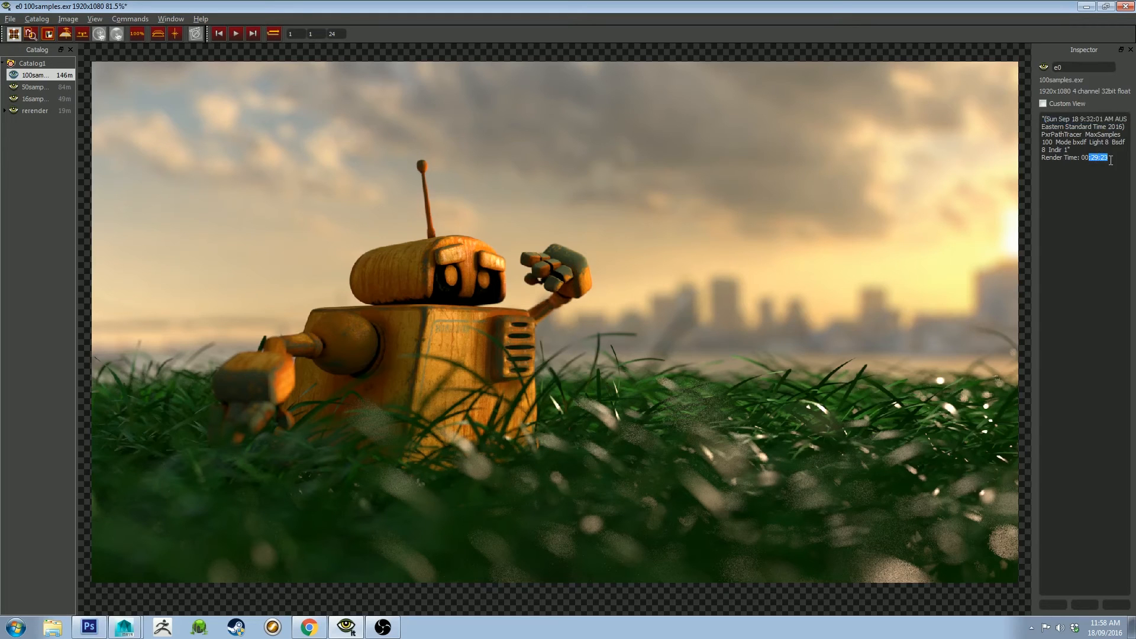
pyautogui.click(1041, 192)
# Examine the Image Color Space and Display View options for the 100-sample render without changing them.
pyautogui.click(94, 20)
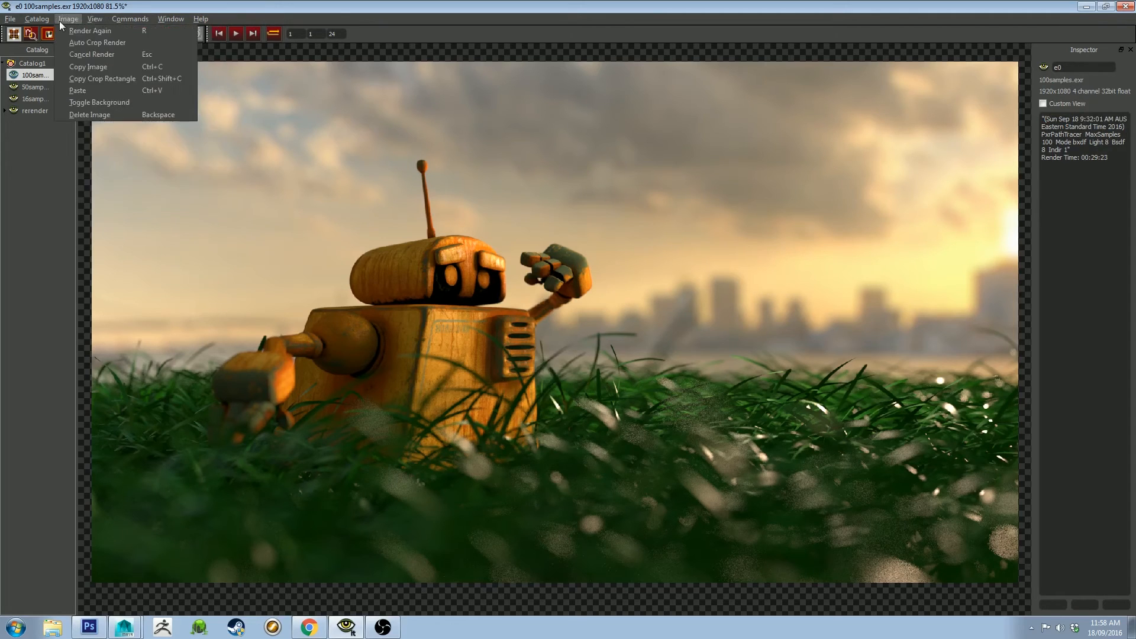
pyautogui.moveTo(114, 187)
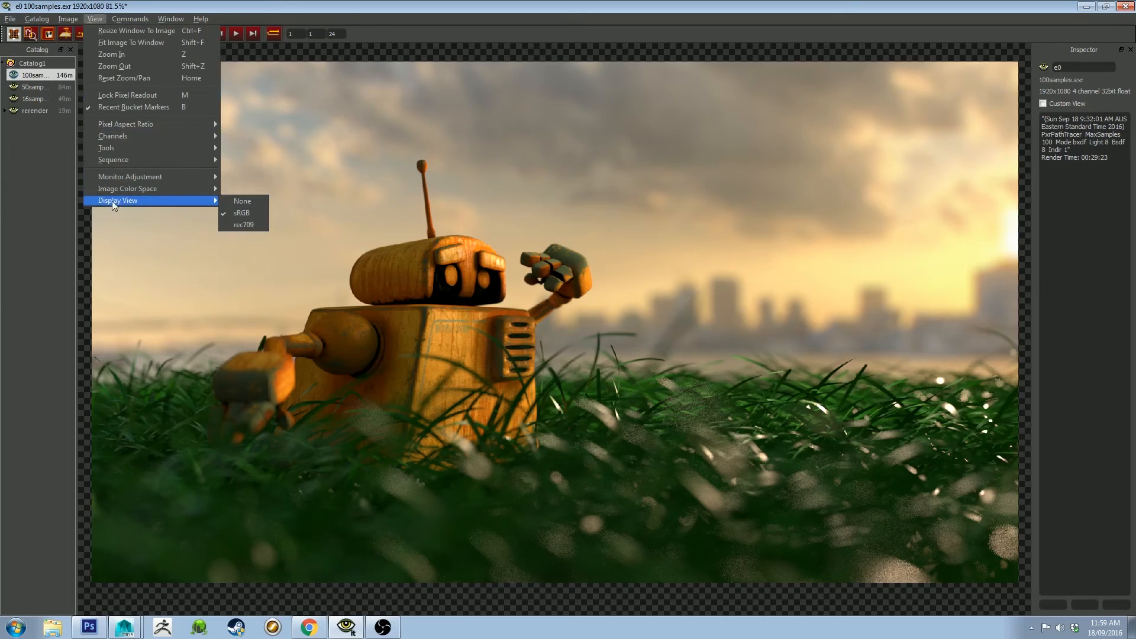
pyautogui.moveTo(194, 190)
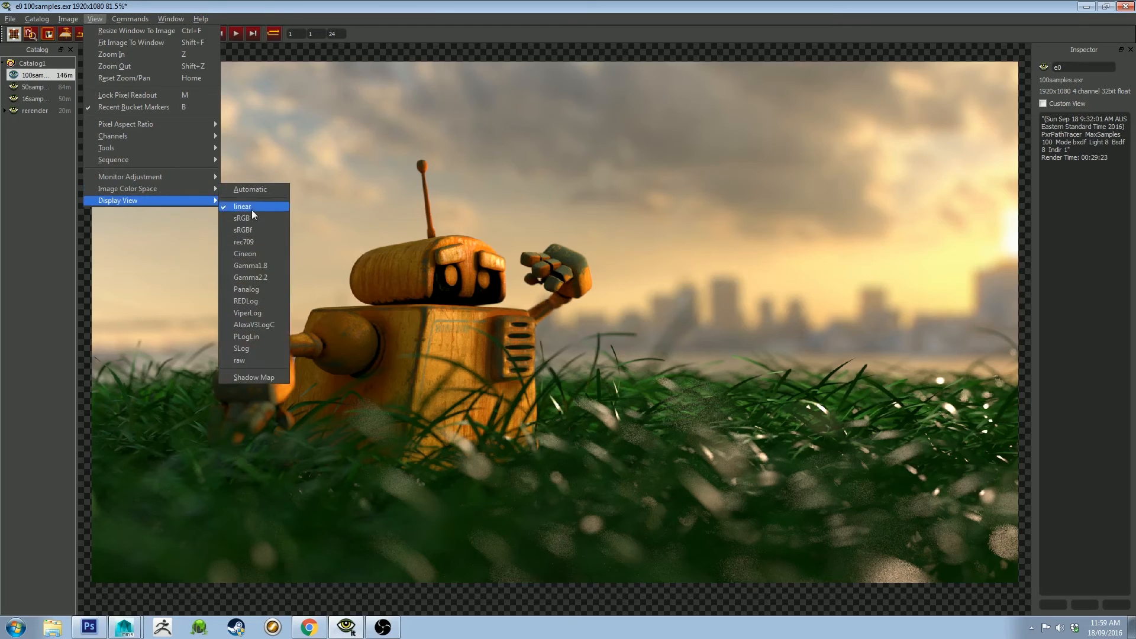
pyautogui.click(442, 221)
pyautogui.moveTo(412, 244); pyautogui.dragTo(411, 232)
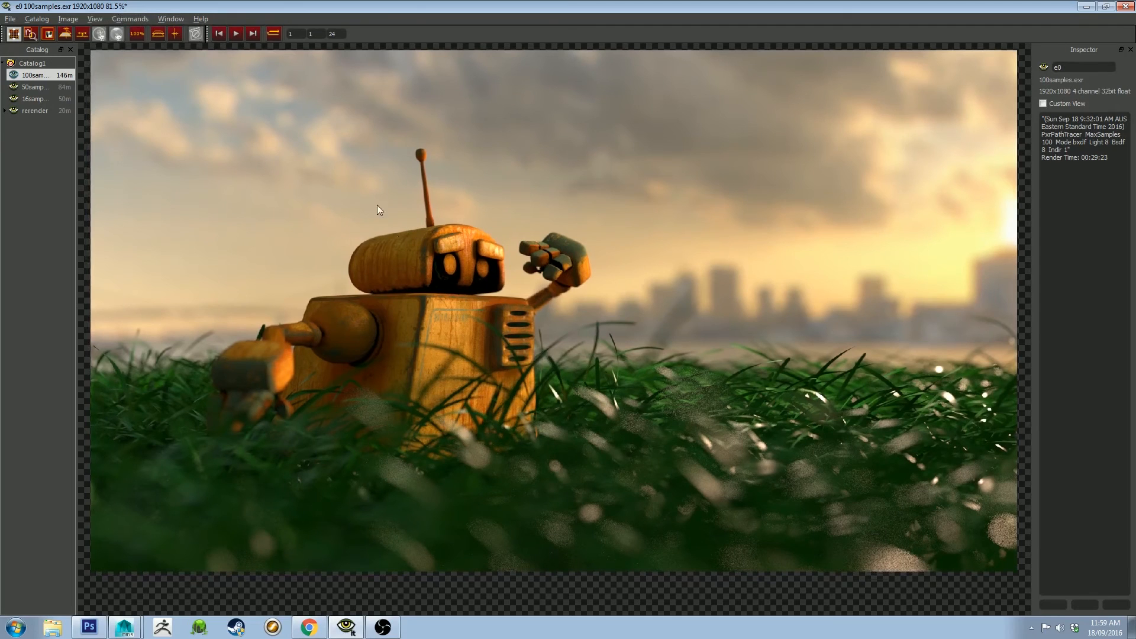
# Check the file types available for exporting the 100-sample render, and cancel without saving.
pyautogui.click(11, 19)
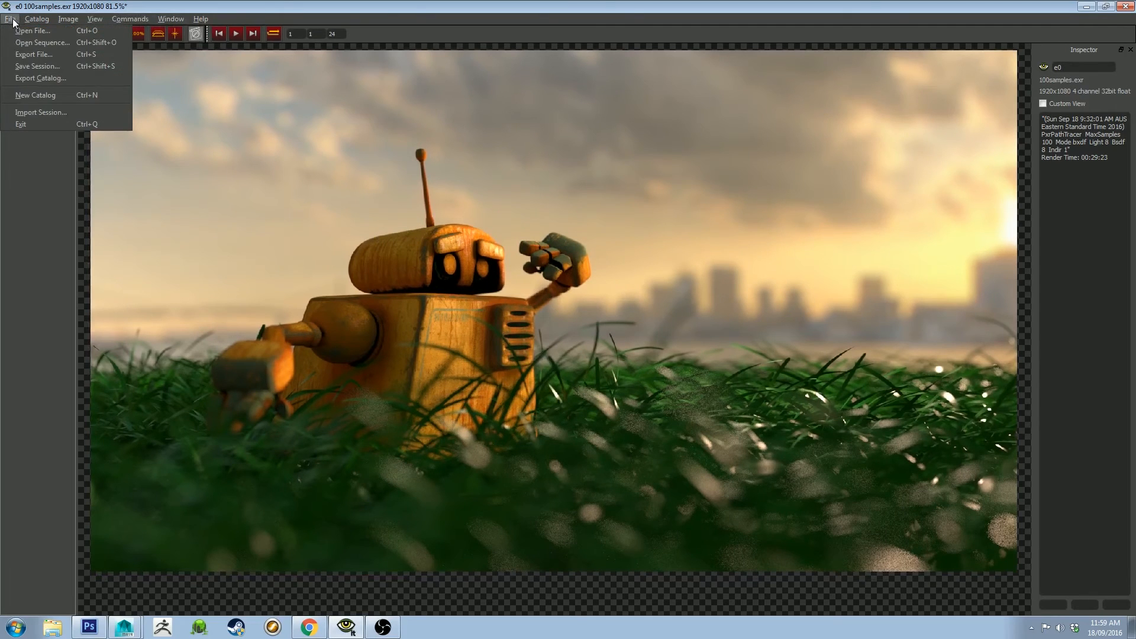
pyautogui.click(54, 55)
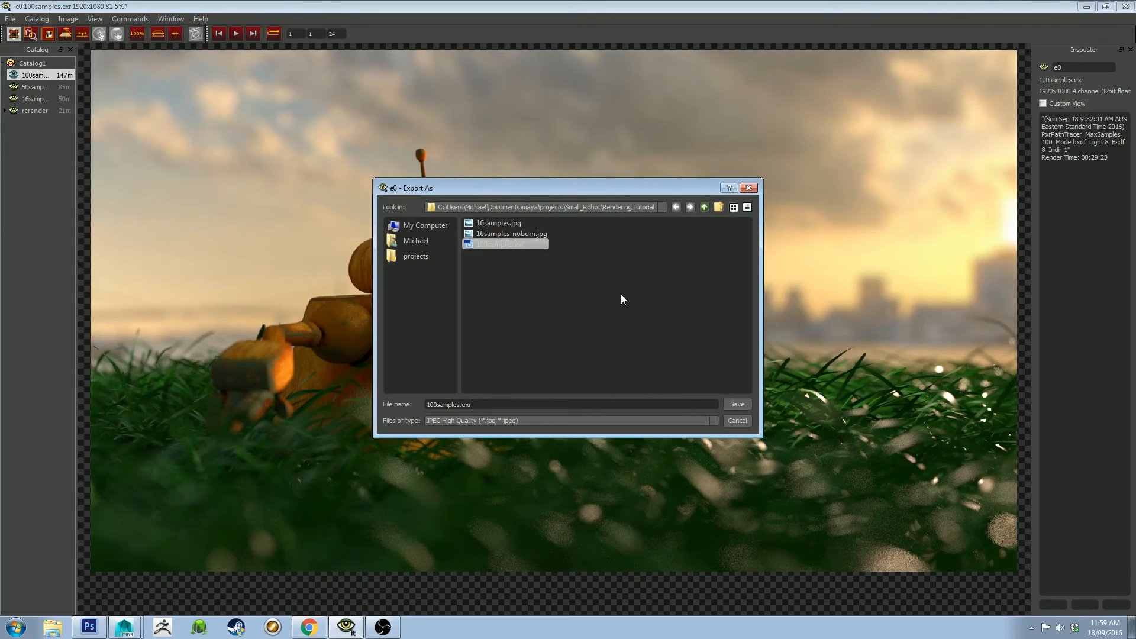
pyautogui.click(545, 422)
pyautogui.click(648, 421)
pyautogui.click(749, 420)
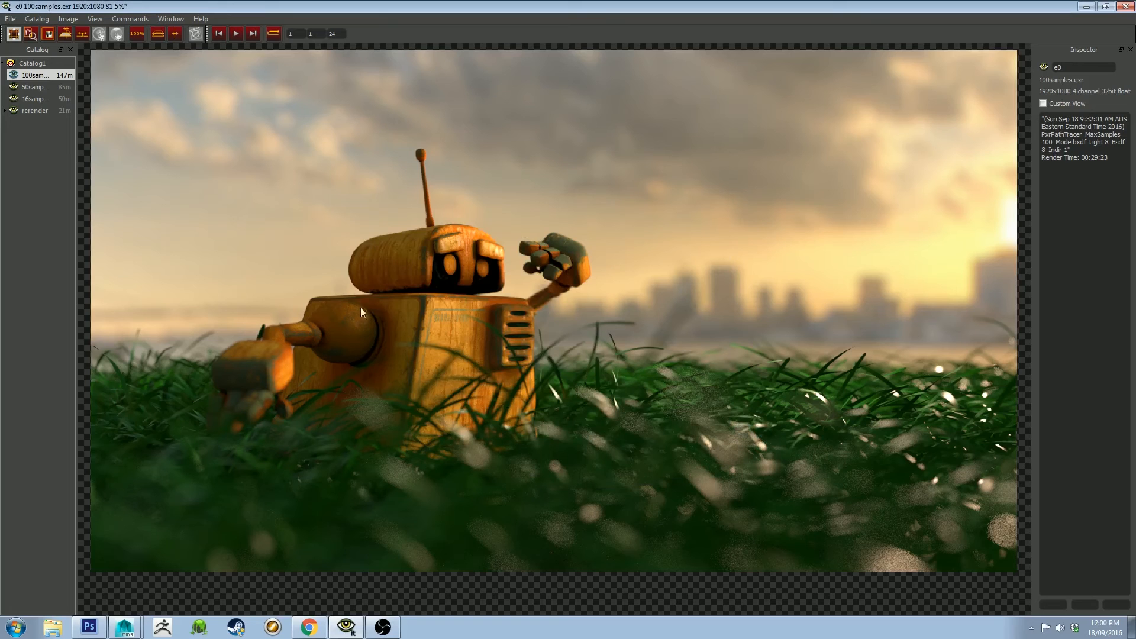
# View 16samples_noburn.jpg in Photoshop, and return to the render viewer to check the Image Color Space options.
pyautogui.click(89, 626)
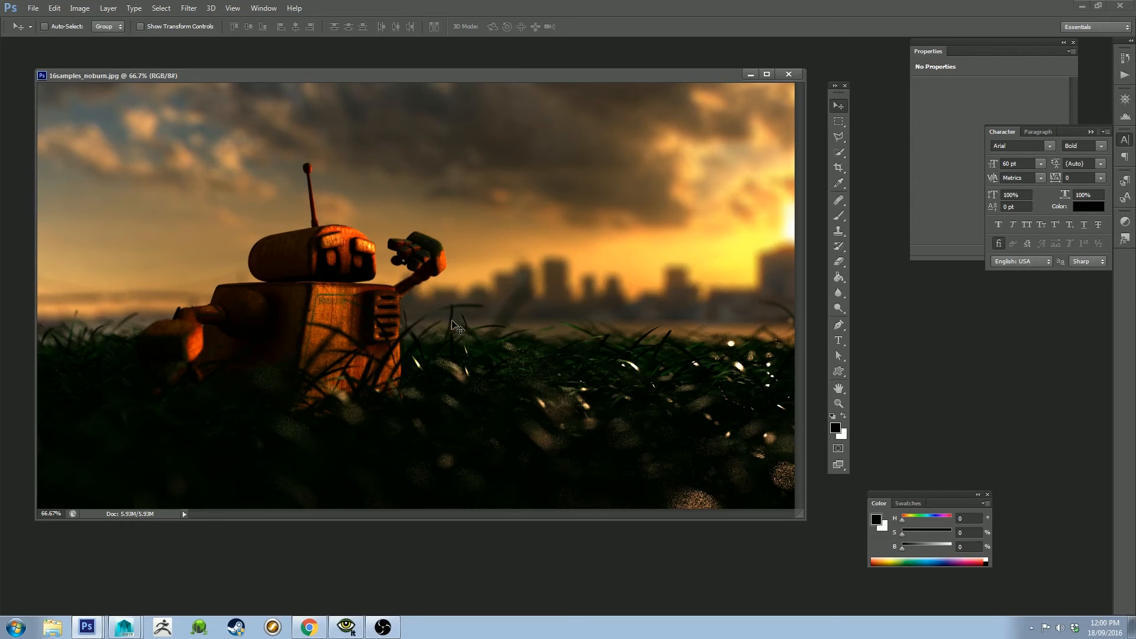
pyautogui.click(349, 625)
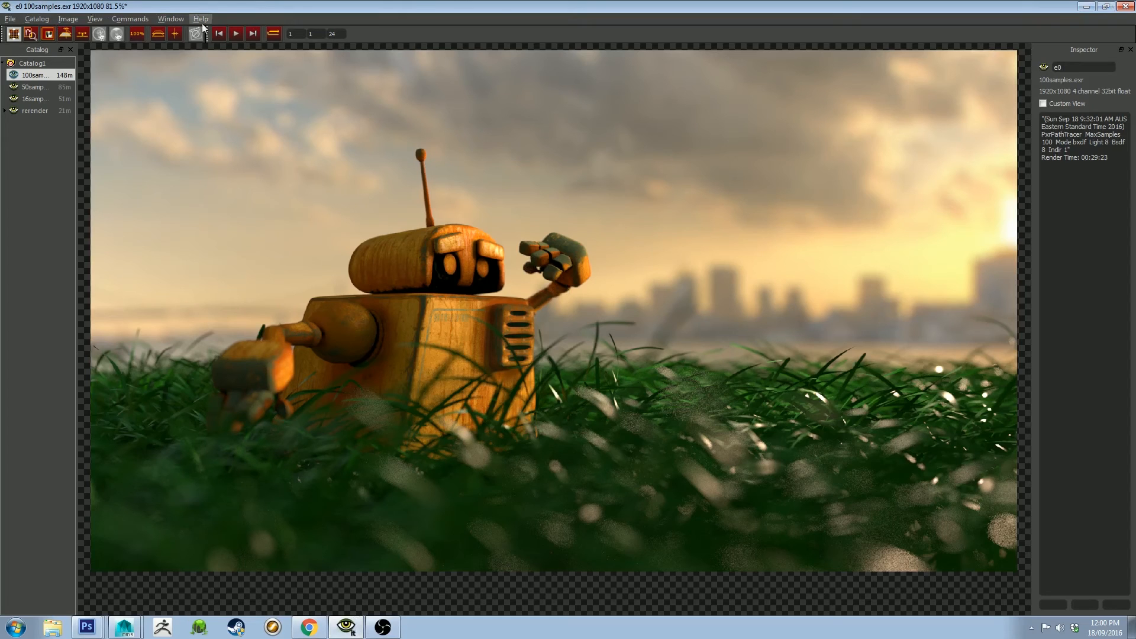
pyautogui.click(66, 19)
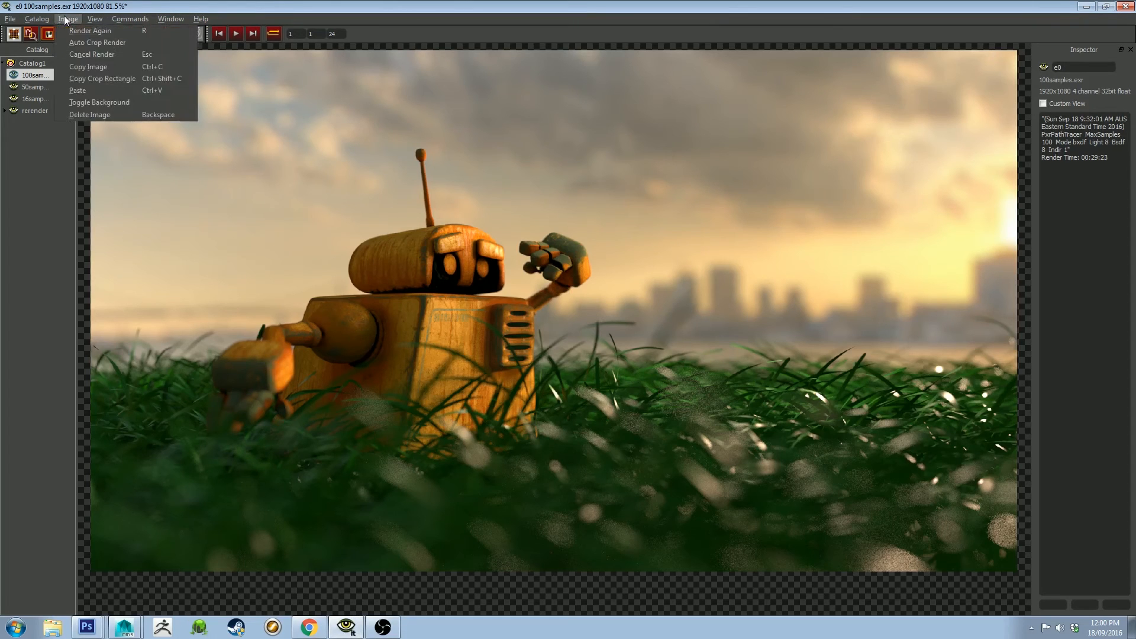
pyautogui.moveTo(93, 20)
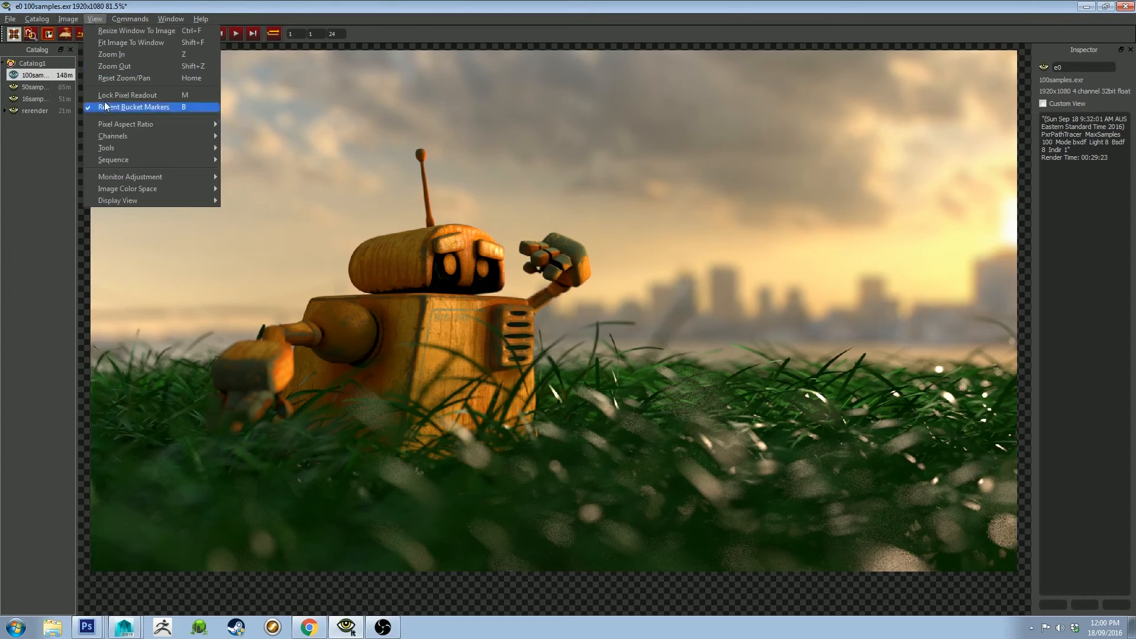
pyautogui.moveTo(109, 182)
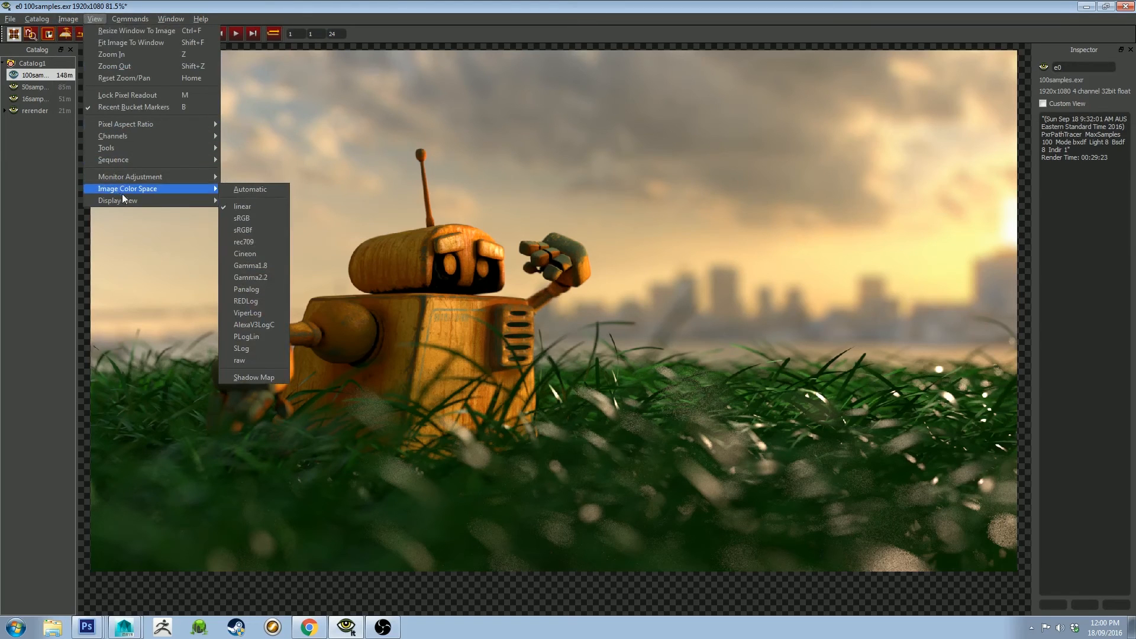
pyautogui.moveTo(151, 190)
pyautogui.click(614, 292)
pyautogui.moveTo(508, 265)
pyautogui.mouseDown()
pyautogui.moveTo(498, 275)
pyautogui.moveTo(507, 267)
pyautogui.mouseUp()
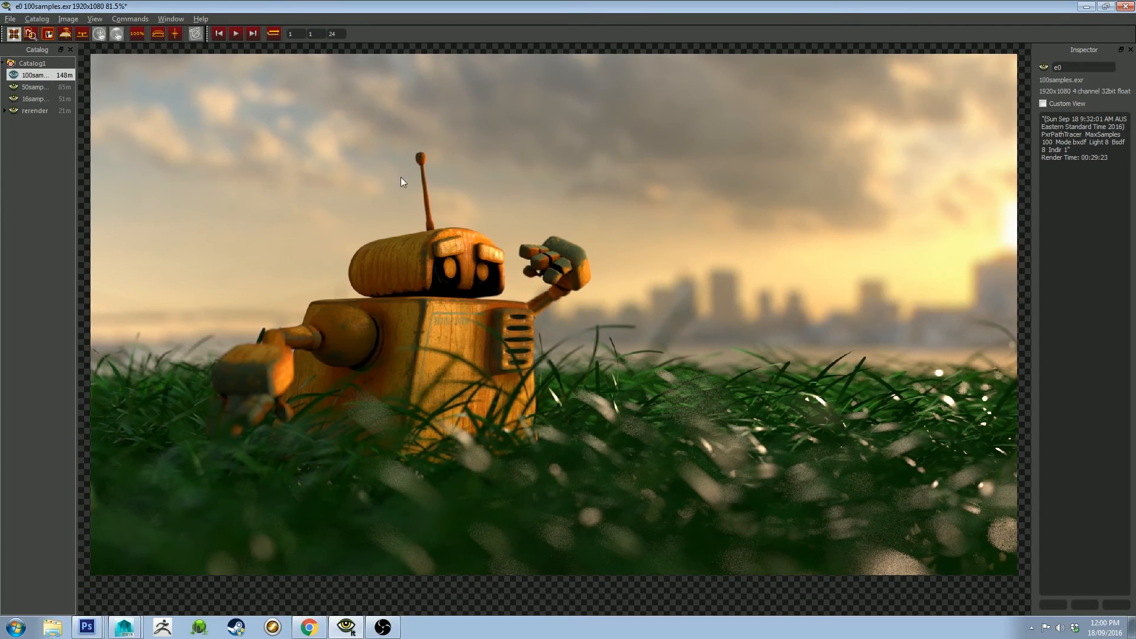
# Set the 100-sample render's Image Color Space to sRGB and inspect the robot in the image.
pyautogui.click(68, 18)
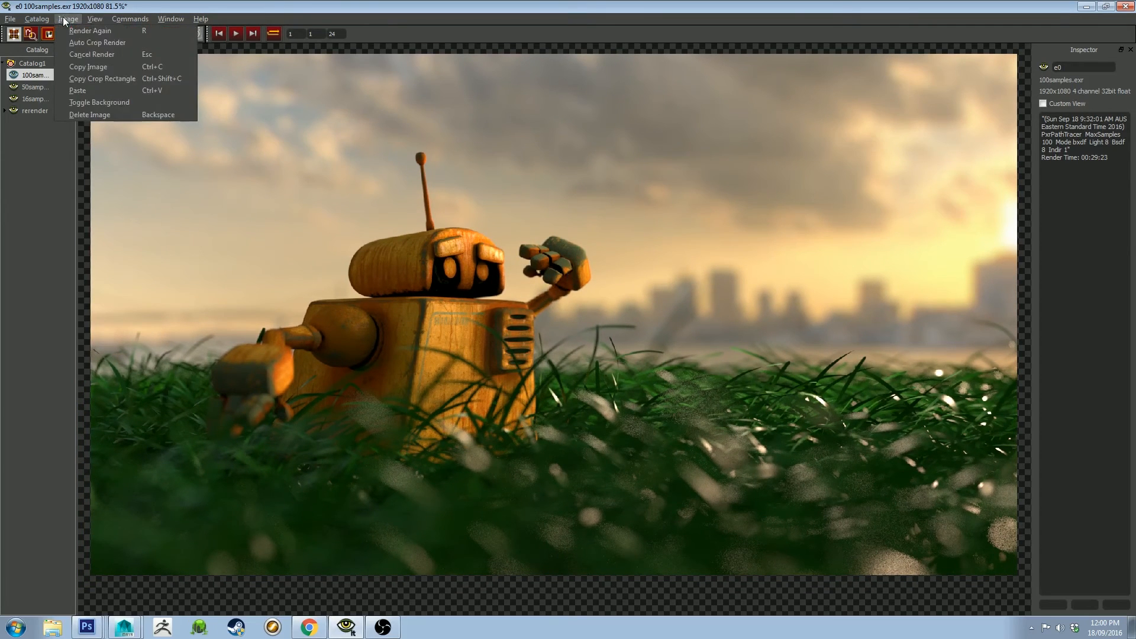
pyautogui.moveTo(94, 19)
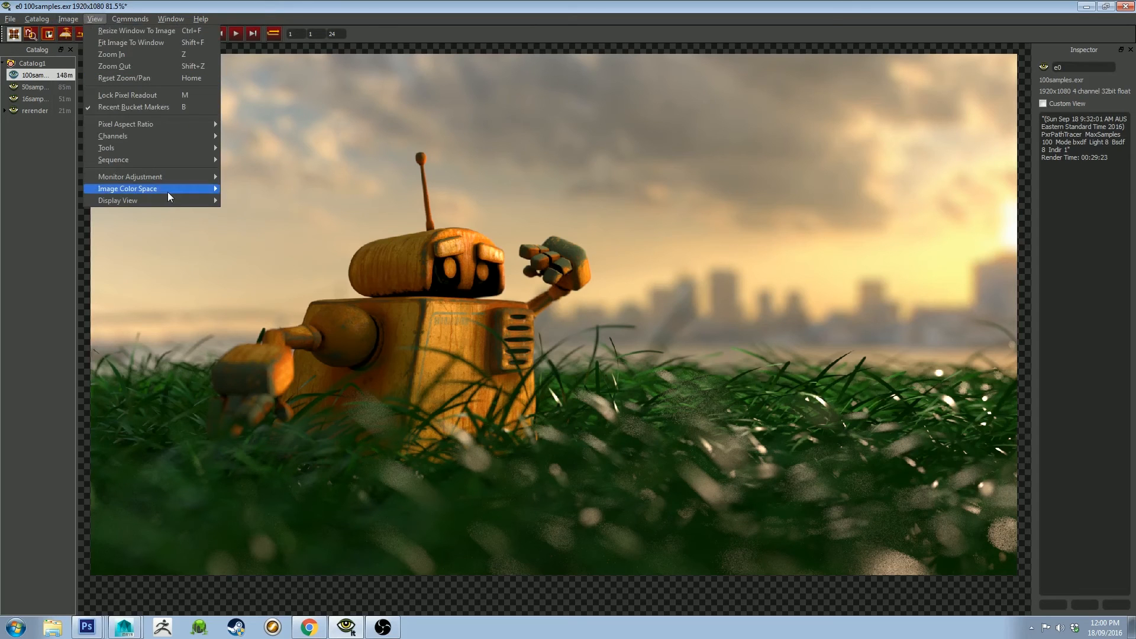
pyautogui.moveTo(168, 190)
pyautogui.click(276, 220)
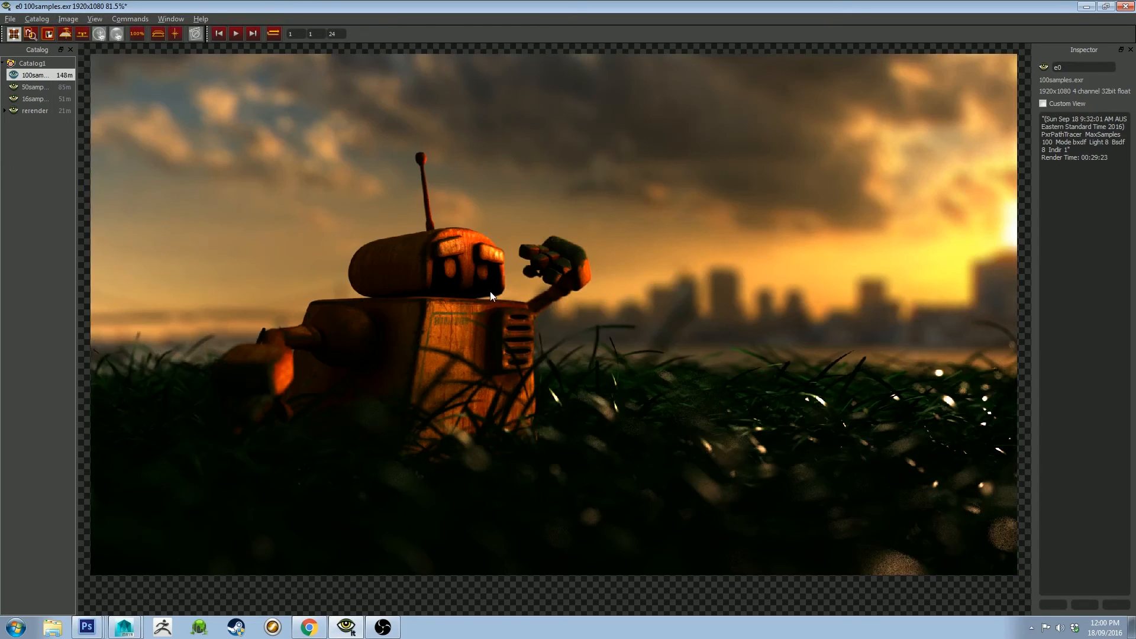
pyautogui.moveTo(490, 292); pyautogui.dragTo(492, 292)
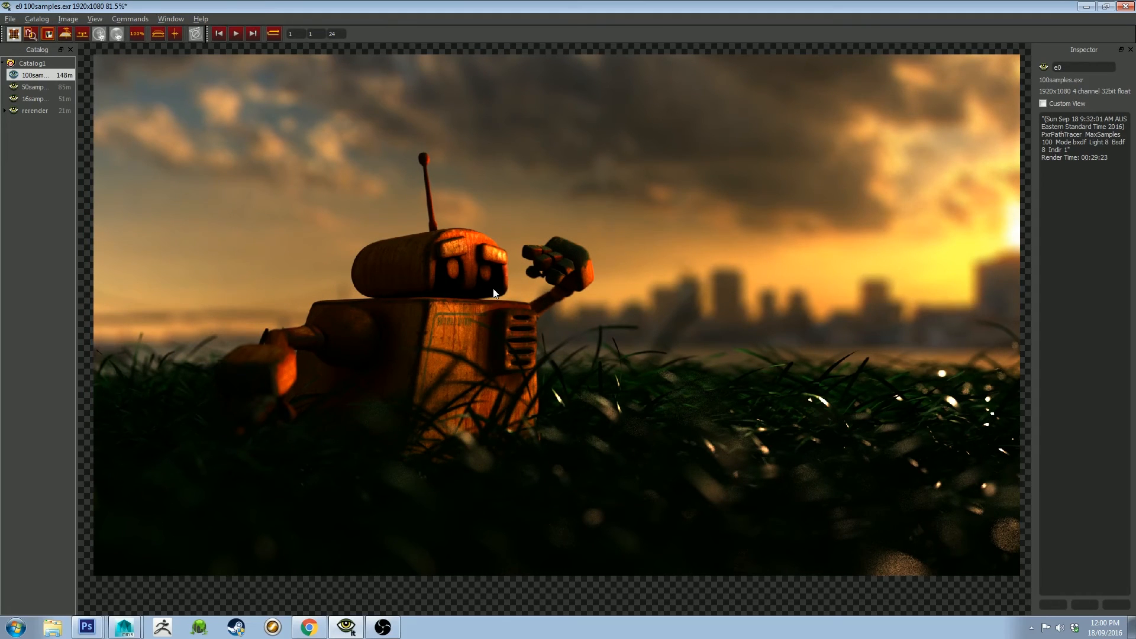
pyautogui.moveTo(494, 290); pyautogui.dragTo(493, 291)
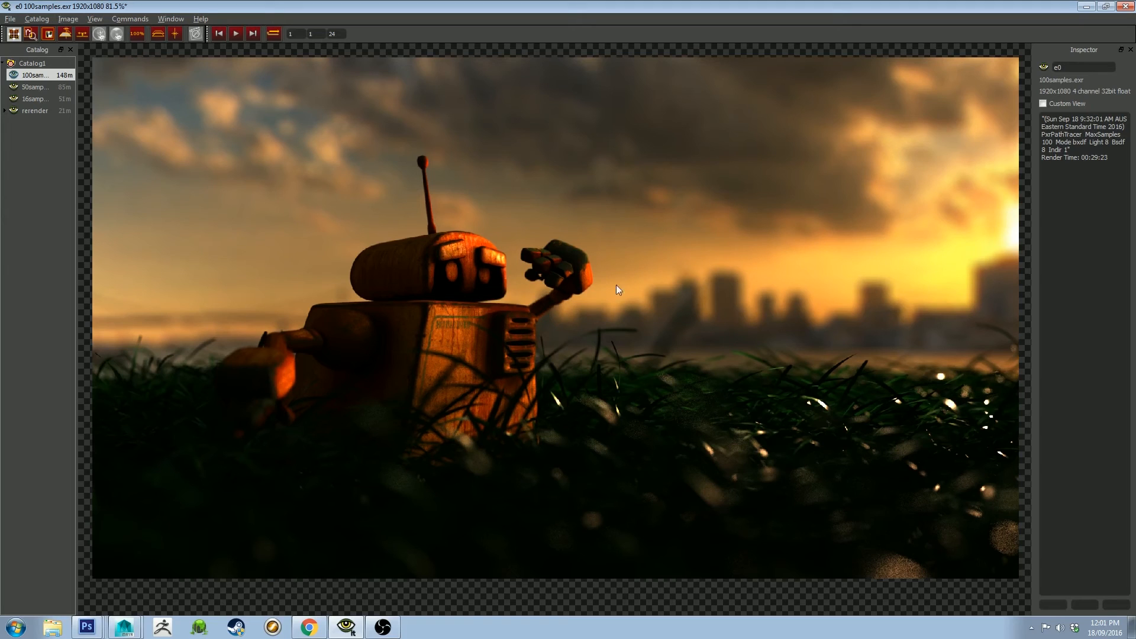
# Set the 100-sample render's Image Color Space back to linear and enable Burn In Mapping On Save.
pyautogui.click(81, 20)
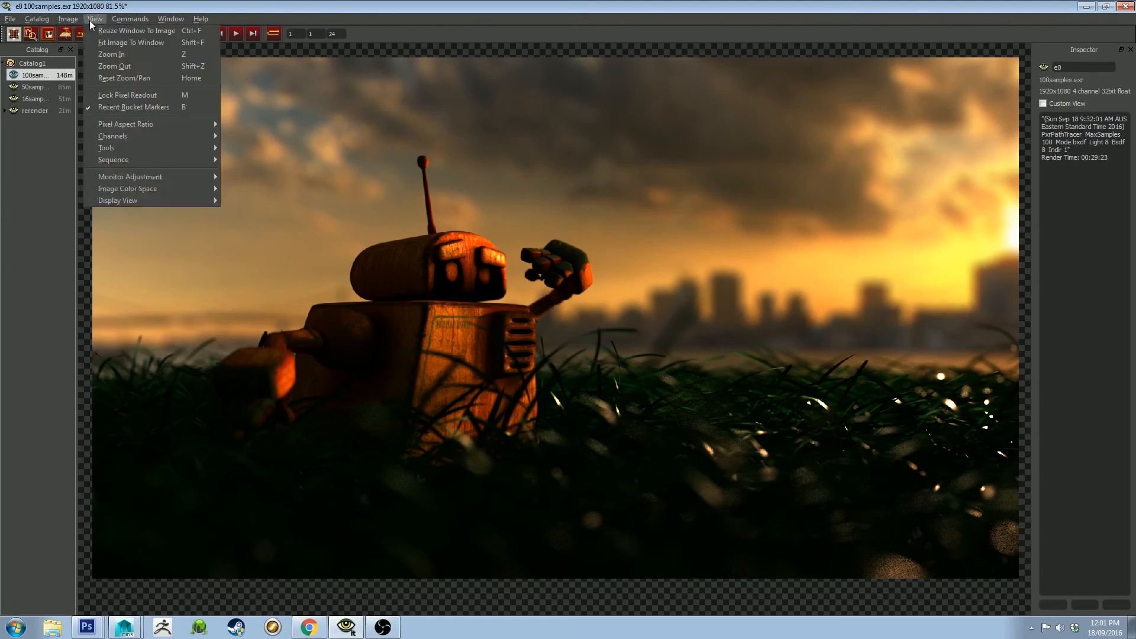
pyautogui.moveTo(95, 19)
pyautogui.moveTo(180, 188)
pyautogui.click(253, 204)
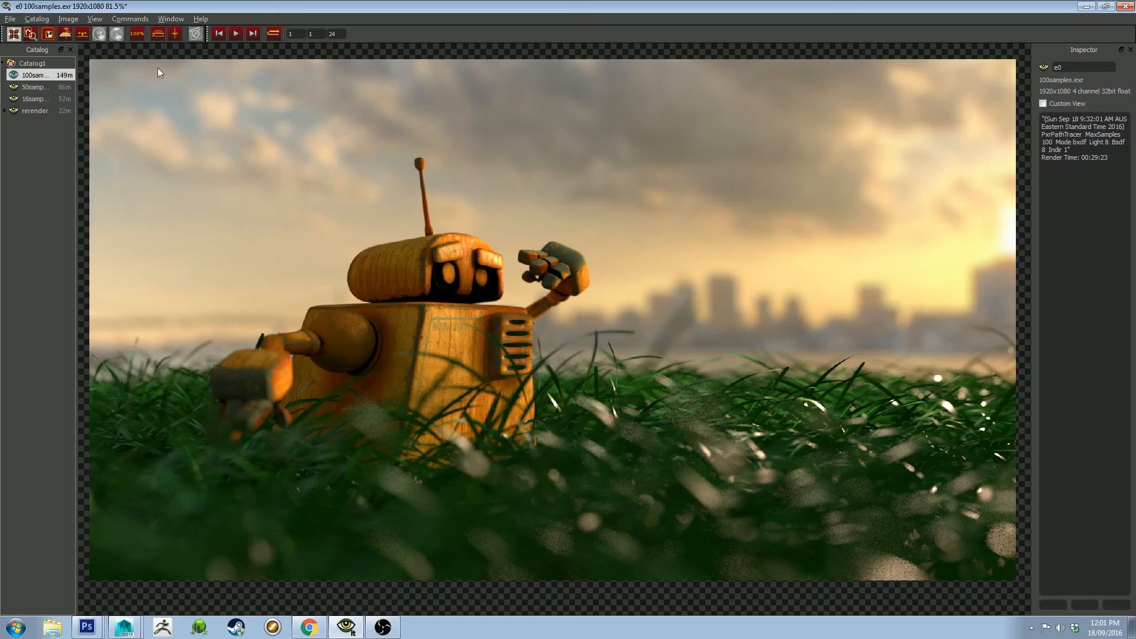
pyautogui.click(39, 20)
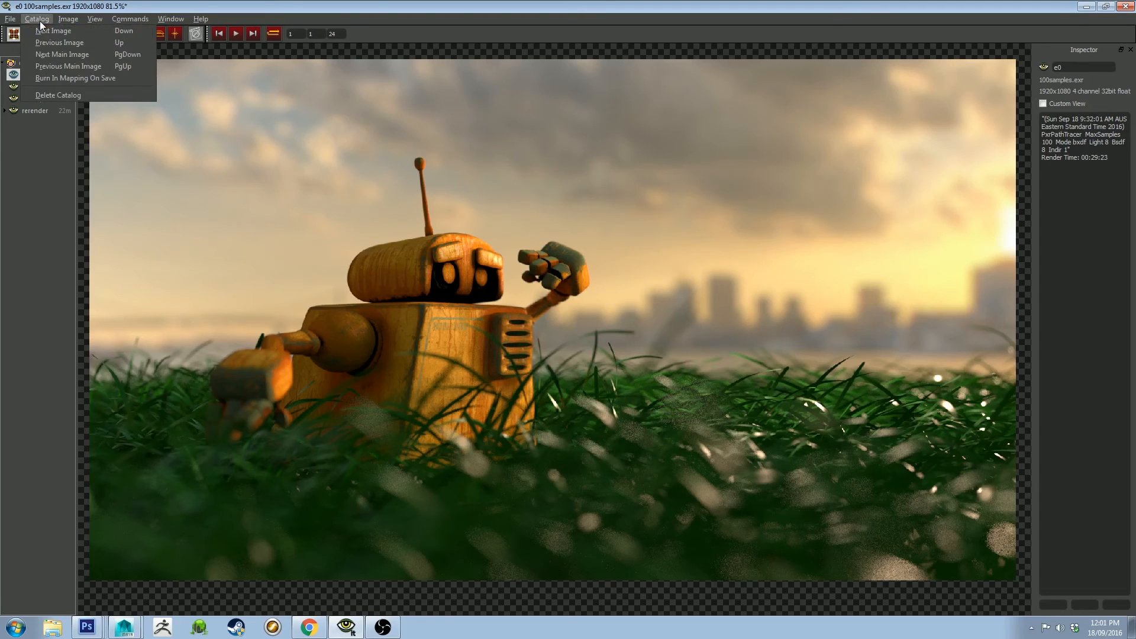
pyautogui.click(59, 78)
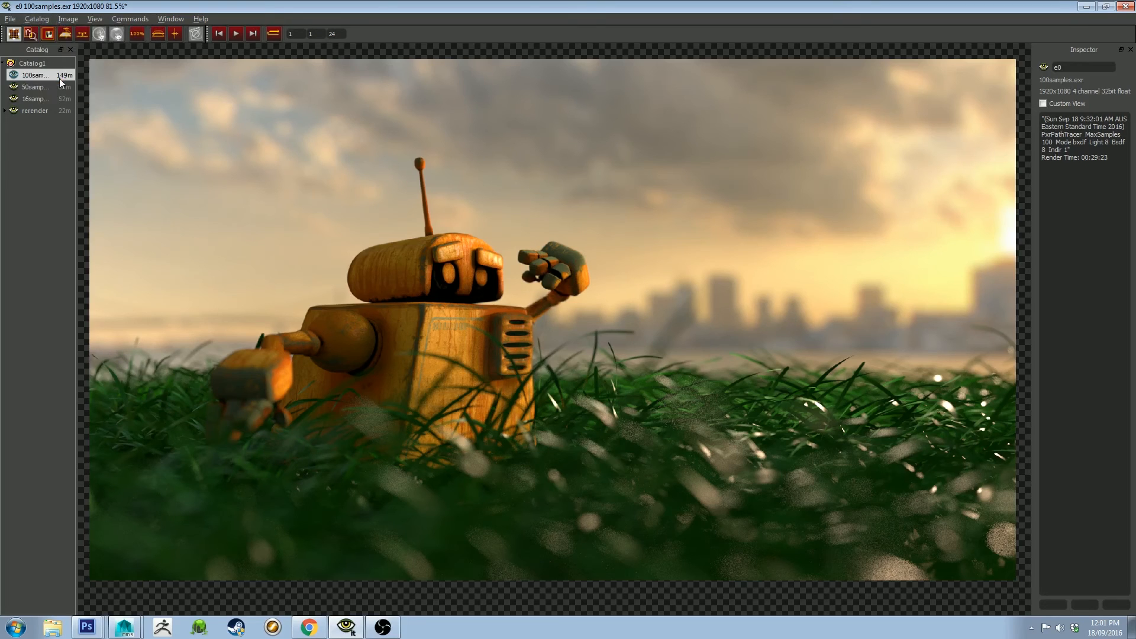
# Prepare a burned-in export of the 100-sample render as the high-quality JPEG 100samples.jpg, and cancel it.
pyautogui.click(10, 20)
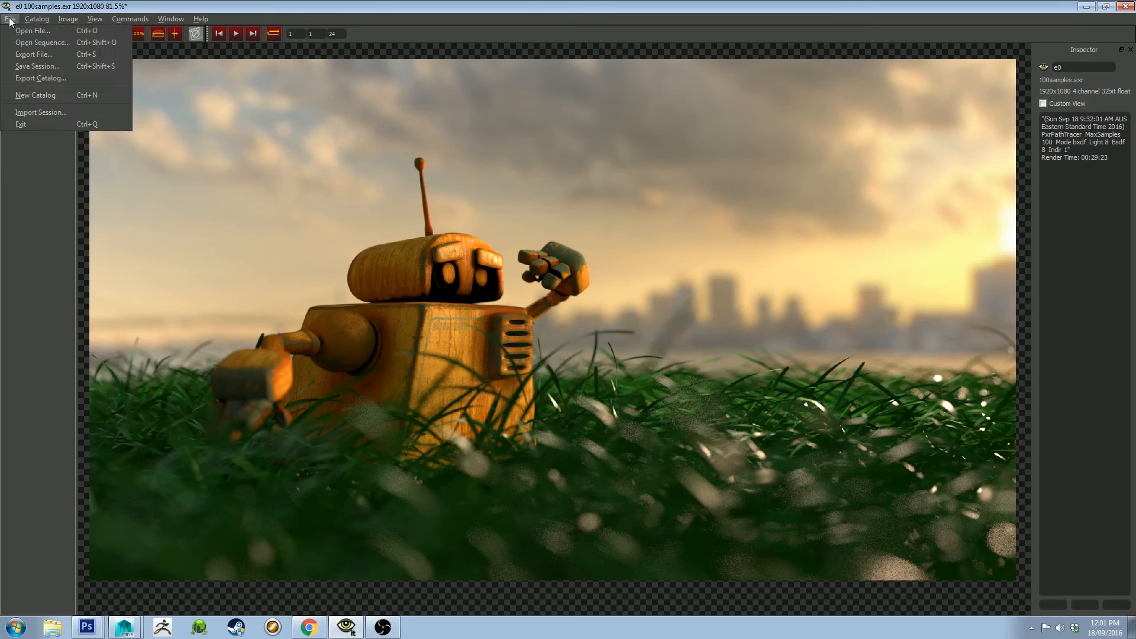
pyautogui.click(30, 56)
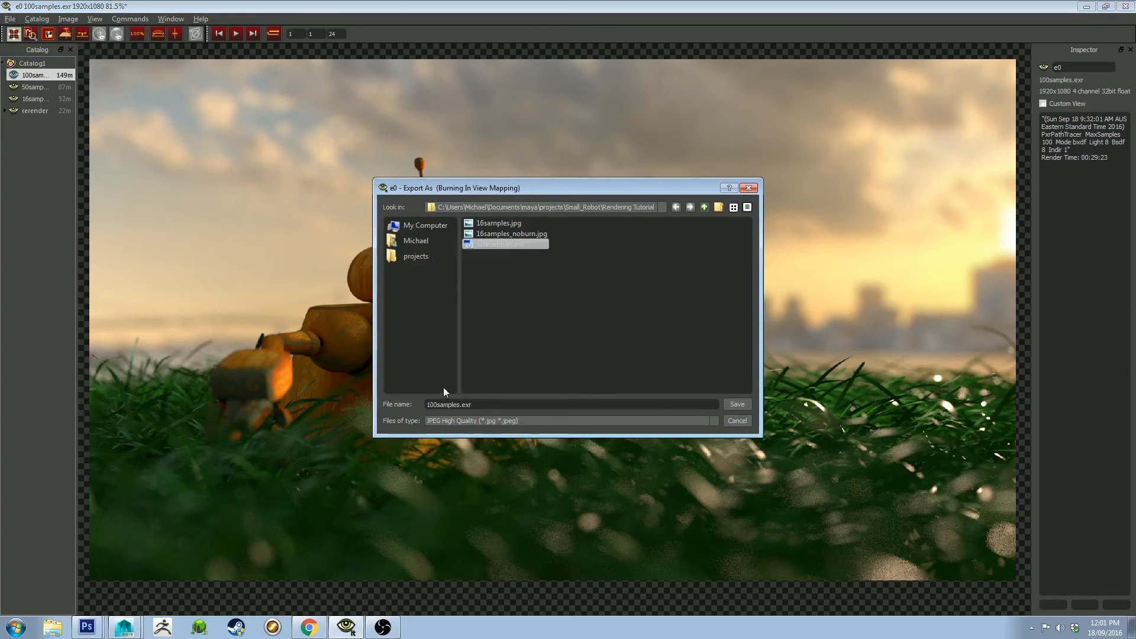
pyautogui.click(482, 420)
pyautogui.click(479, 467)
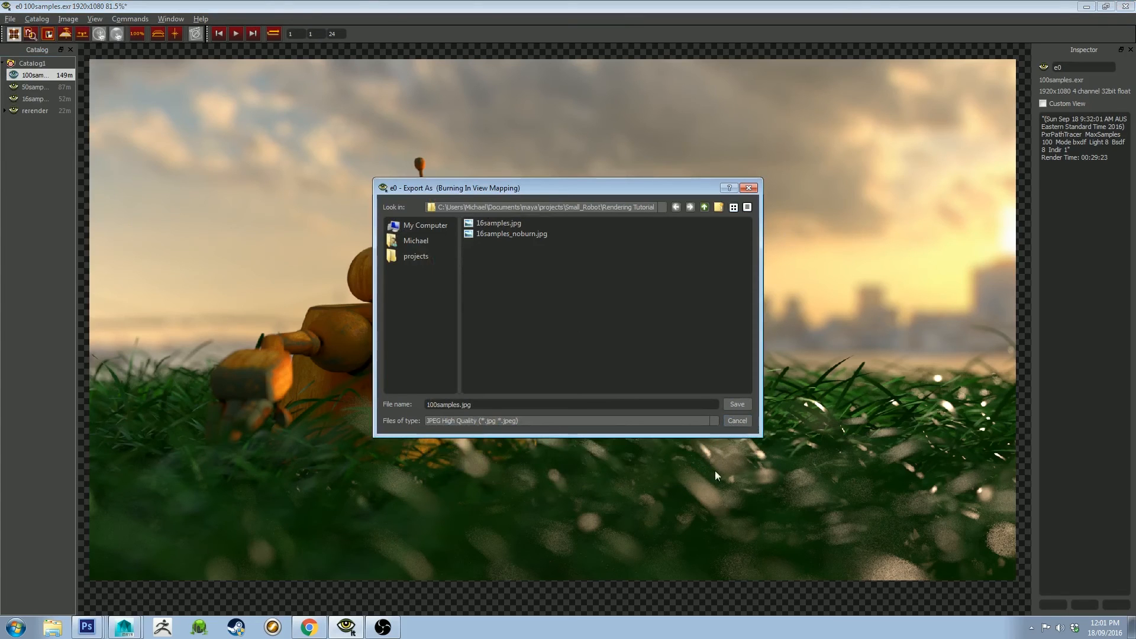
pyautogui.click(744, 421)
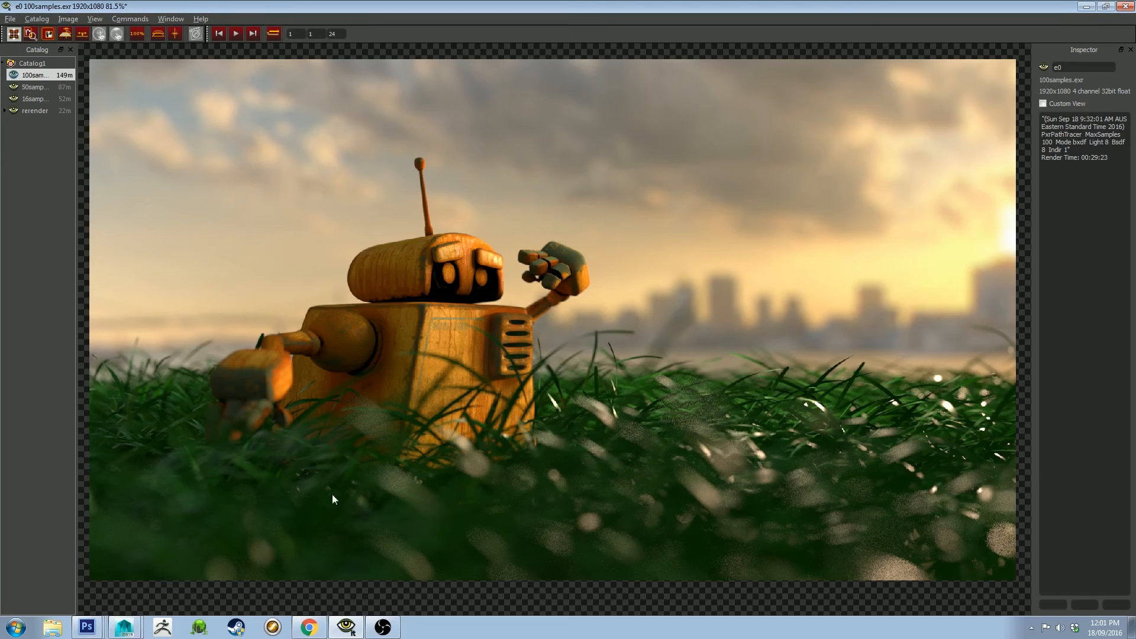
# Switch to Photoshop and examine the Curves histogram of 16samples_noburn.jpg without applying any adjustment.
pyautogui.click(87, 626)
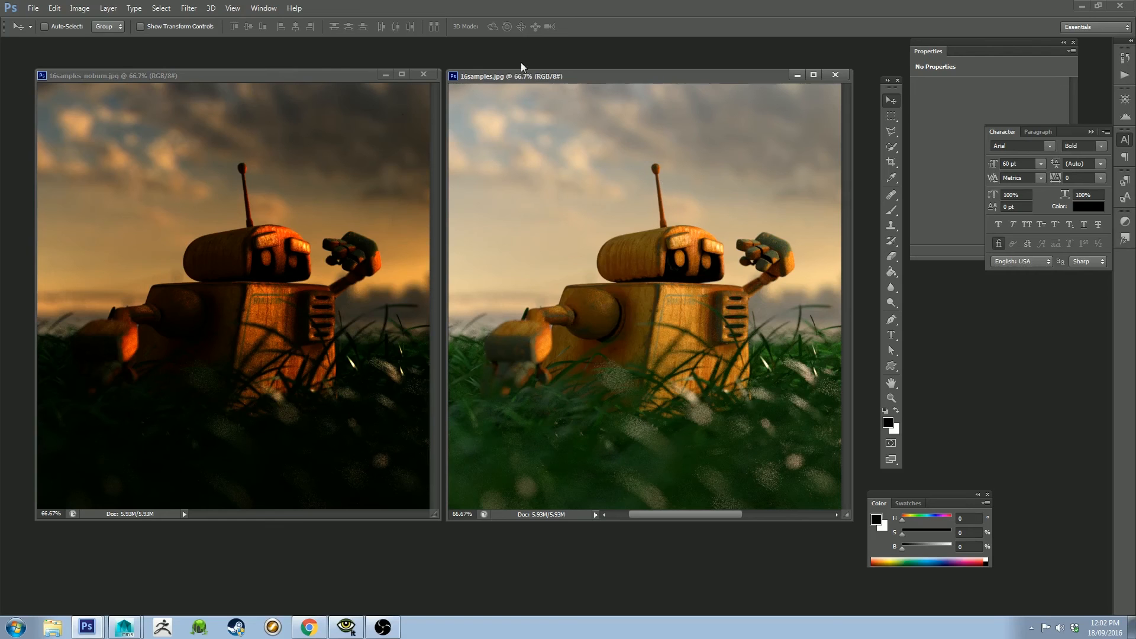
pyautogui.click(315, 76)
pyautogui.click(80, 8)
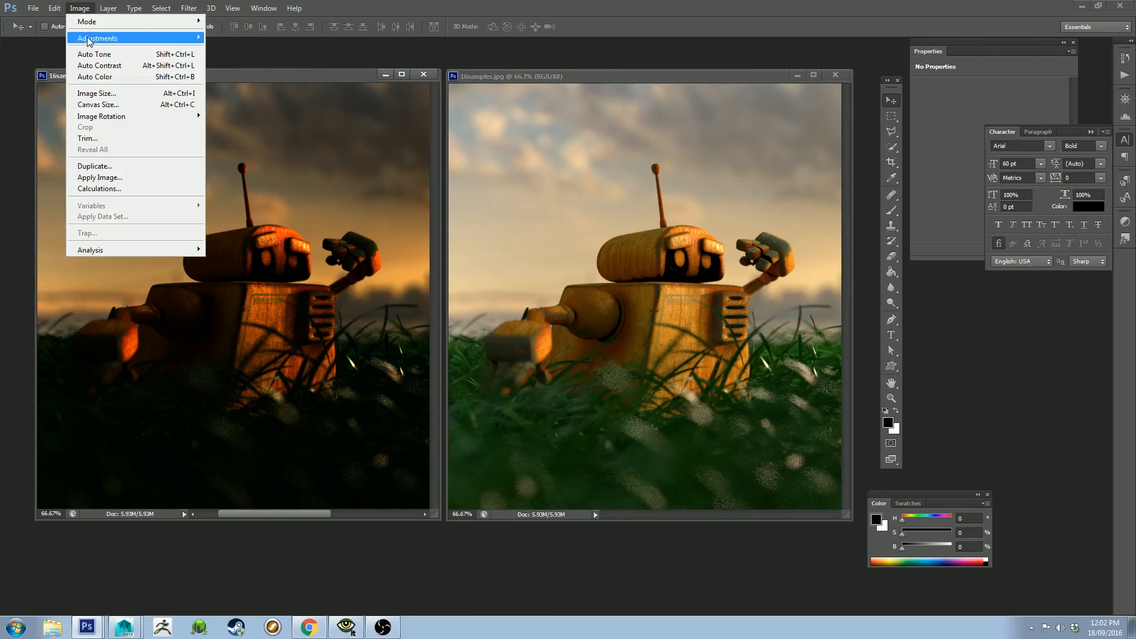
pyautogui.moveTo(89, 40)
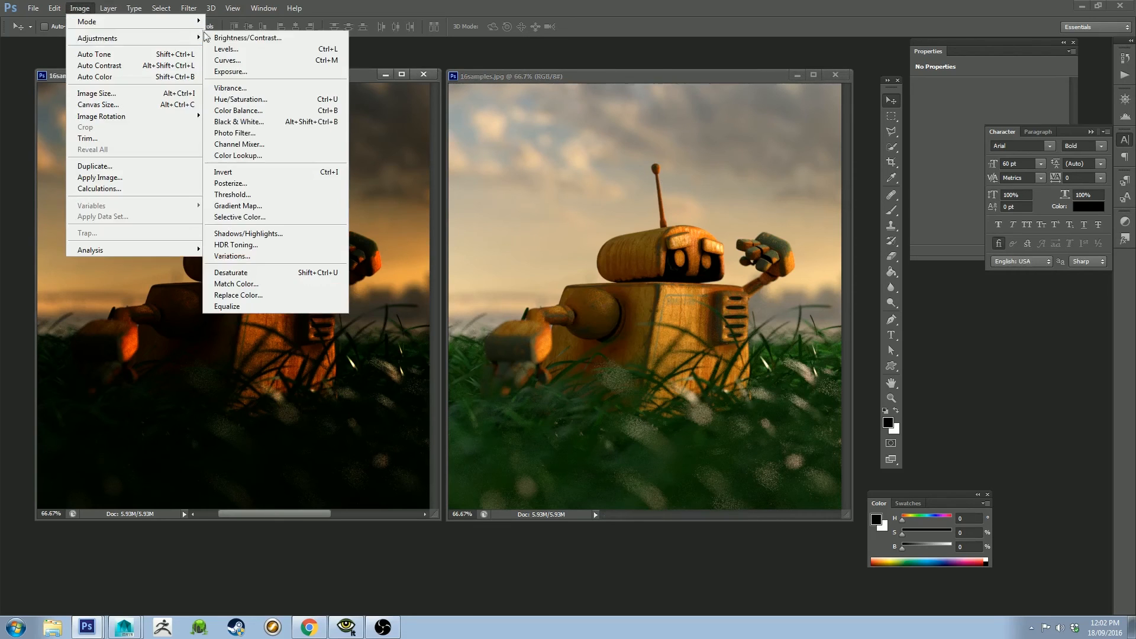
pyautogui.click(253, 61)
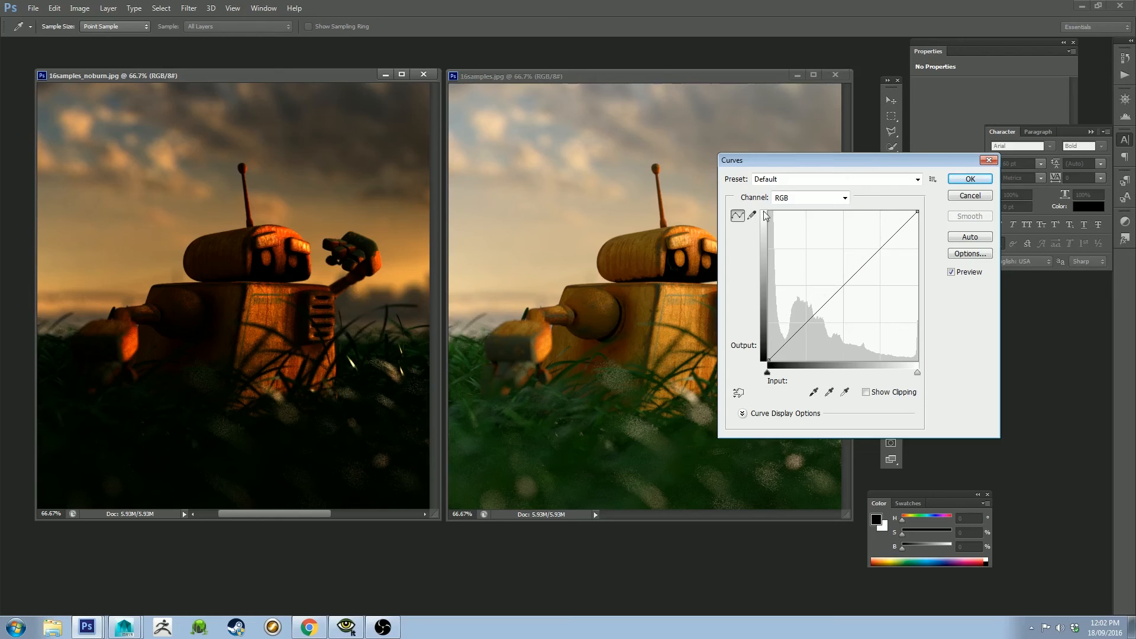
pyautogui.click(969, 196)
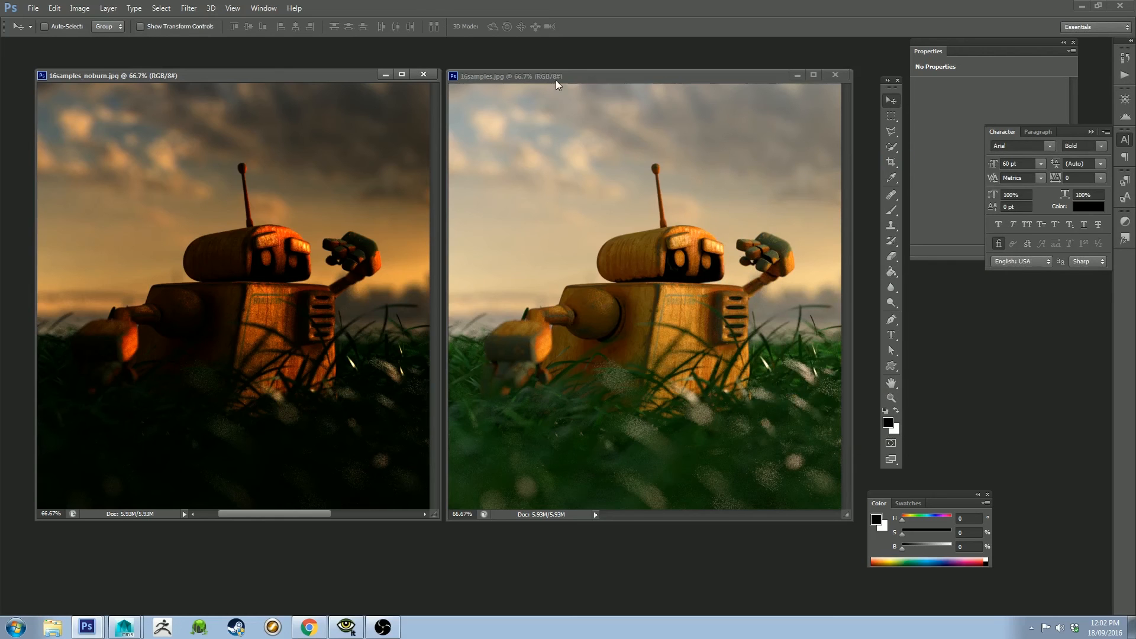
# Darken 16samples.jpg with a Curves adjustment on the RGB channel, placing a point at input 166, output 97.
pyautogui.click(556, 84)
pyautogui.click(80, 8)
pyautogui.moveTo(90, 37)
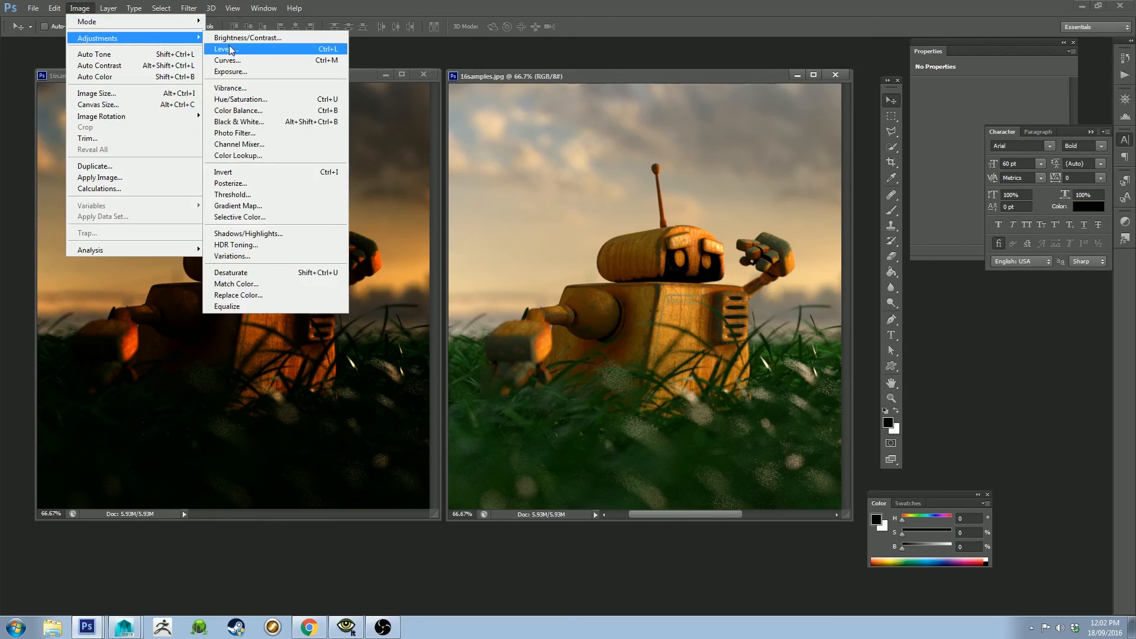
pyautogui.click(232, 61)
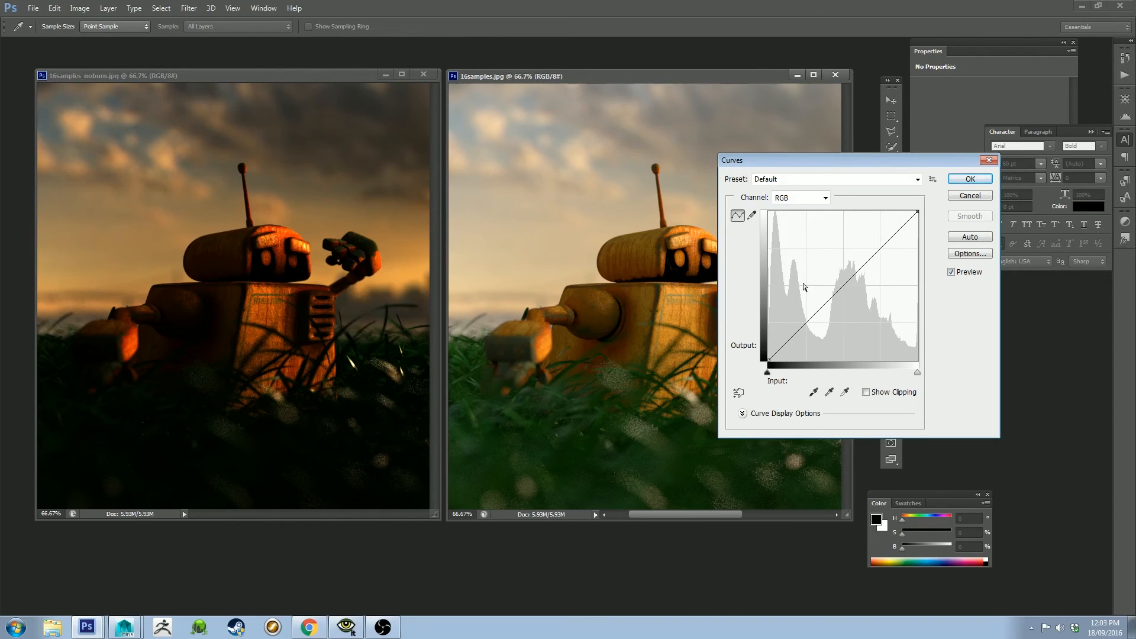
pyautogui.click(845, 284)
pyautogui.moveTo(845, 285); pyautogui.dragTo(866, 304)
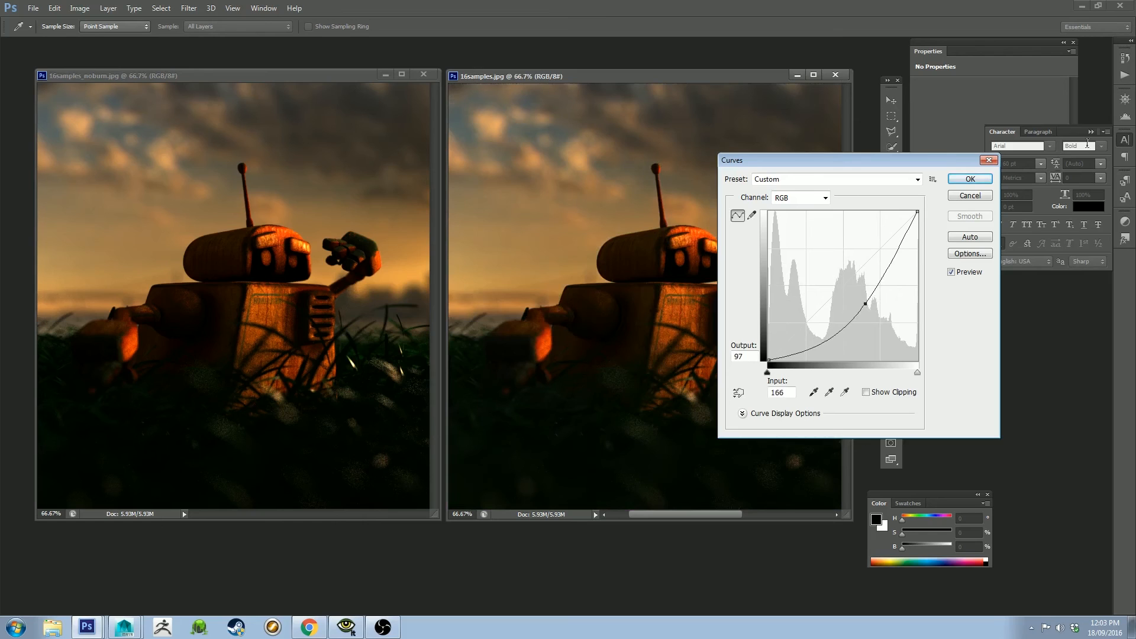
# Compare the darkened 16samples.jpg with 16samples_noburn.jpg beside it, and cancel the Curves adjustment.
pyautogui.moveTo(951, 158); pyautogui.dragTo(301, 139)
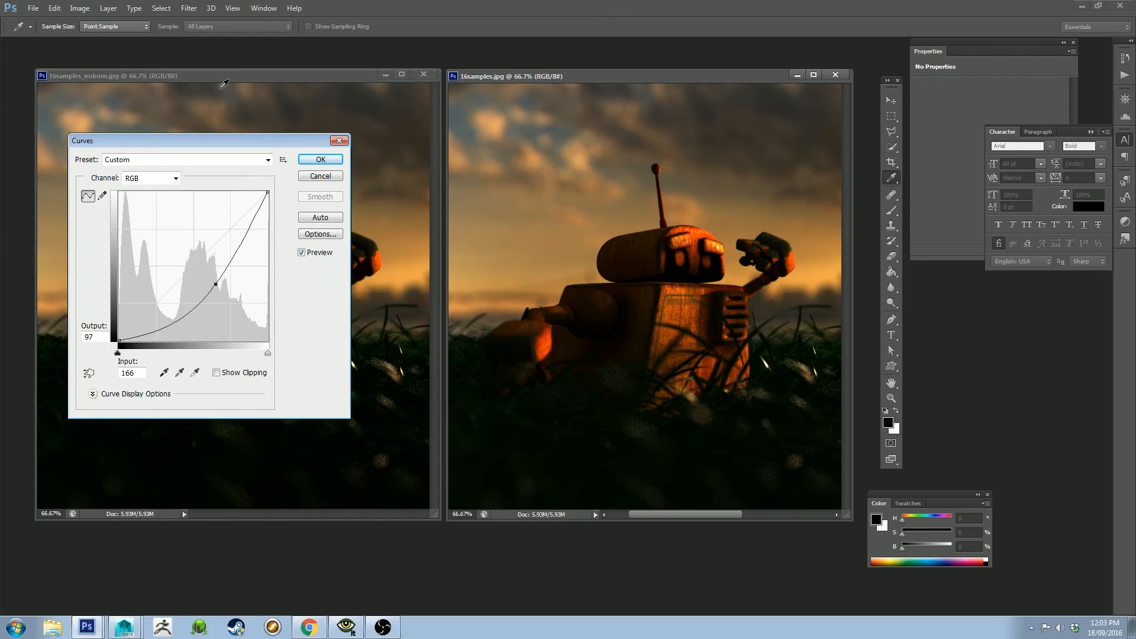
pyautogui.moveTo(251, 146); pyautogui.dragTo(1025, 146)
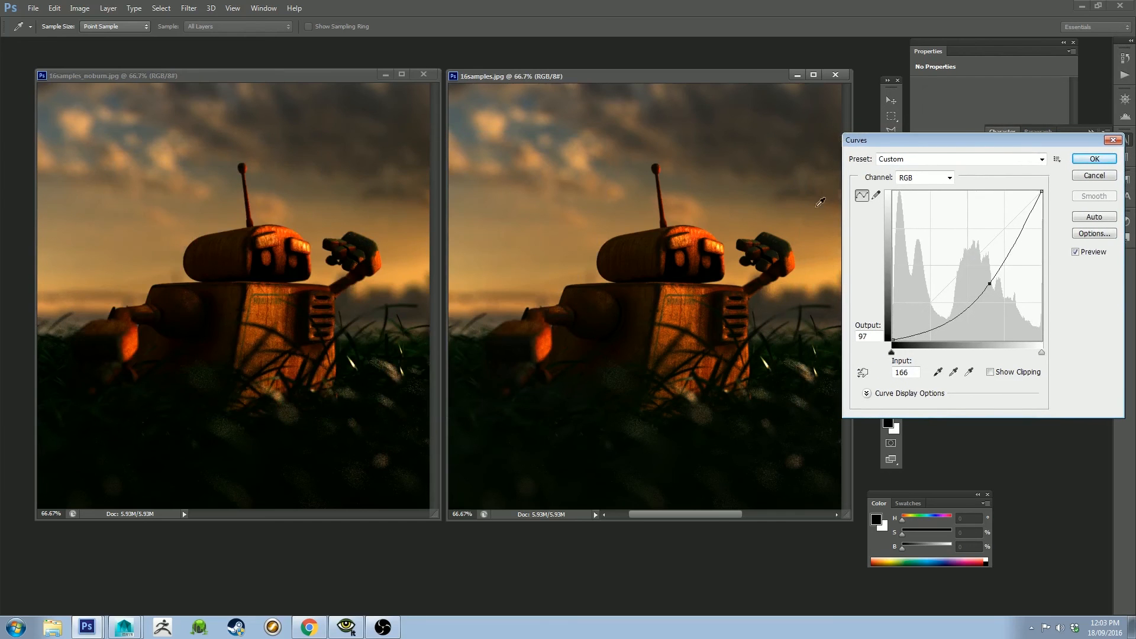
pyautogui.click(1093, 176)
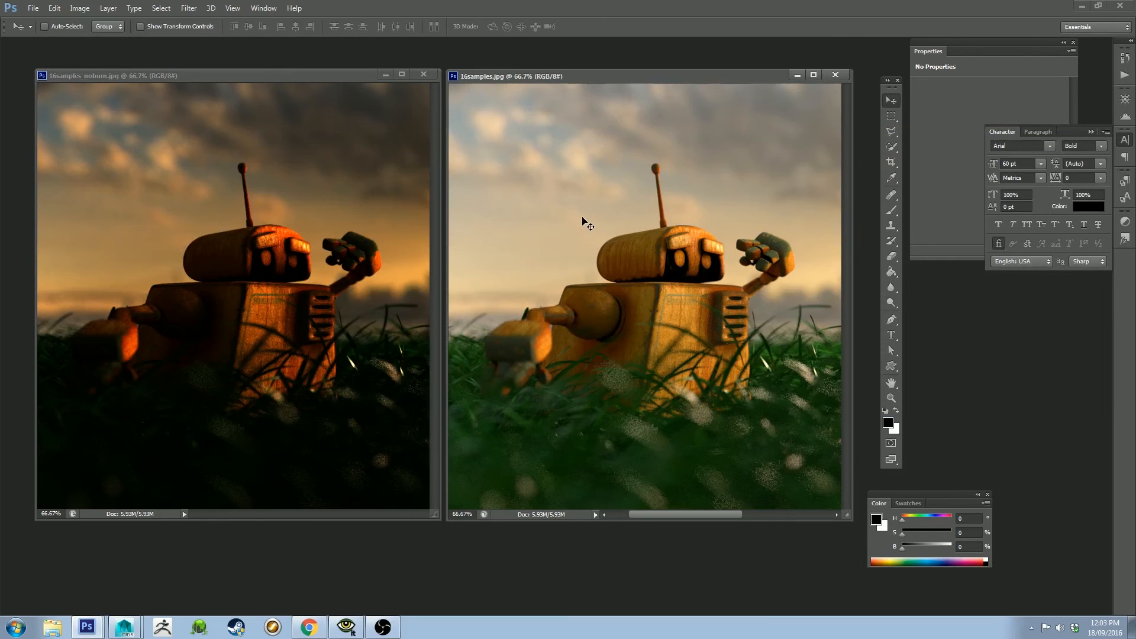